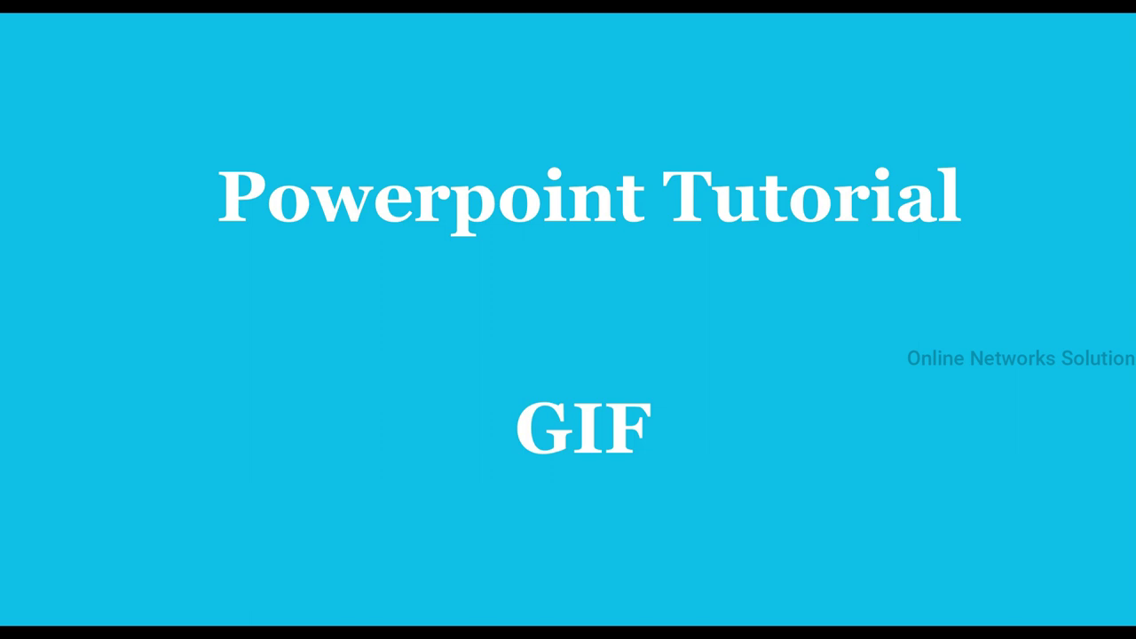
Step: Exit the full-screen slide show and return to Normal view of Gif file
key("Escape")
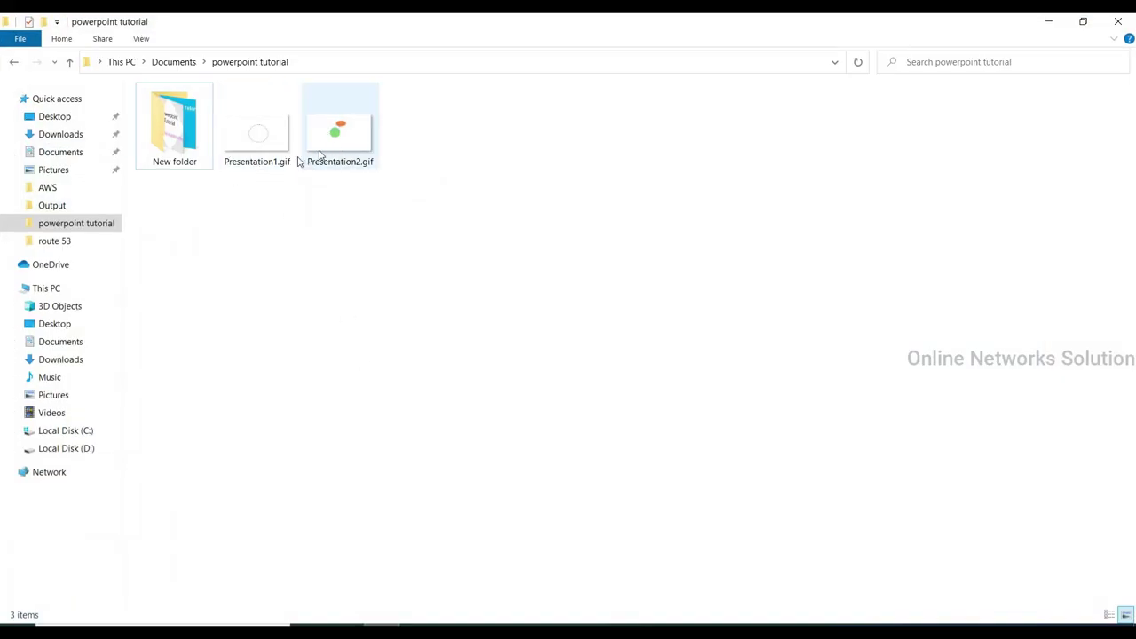
Step: Watch Presentation1.gif's animated dashed circle in Photos, then close the viewer
double_click(251, 143)
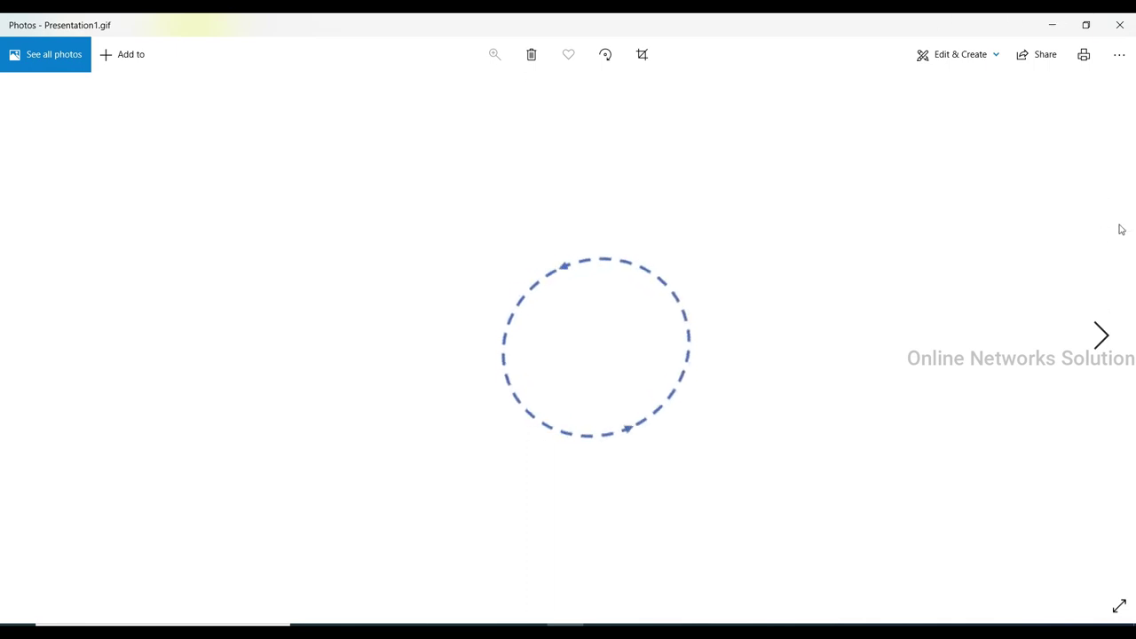
left_click(1121, 25)
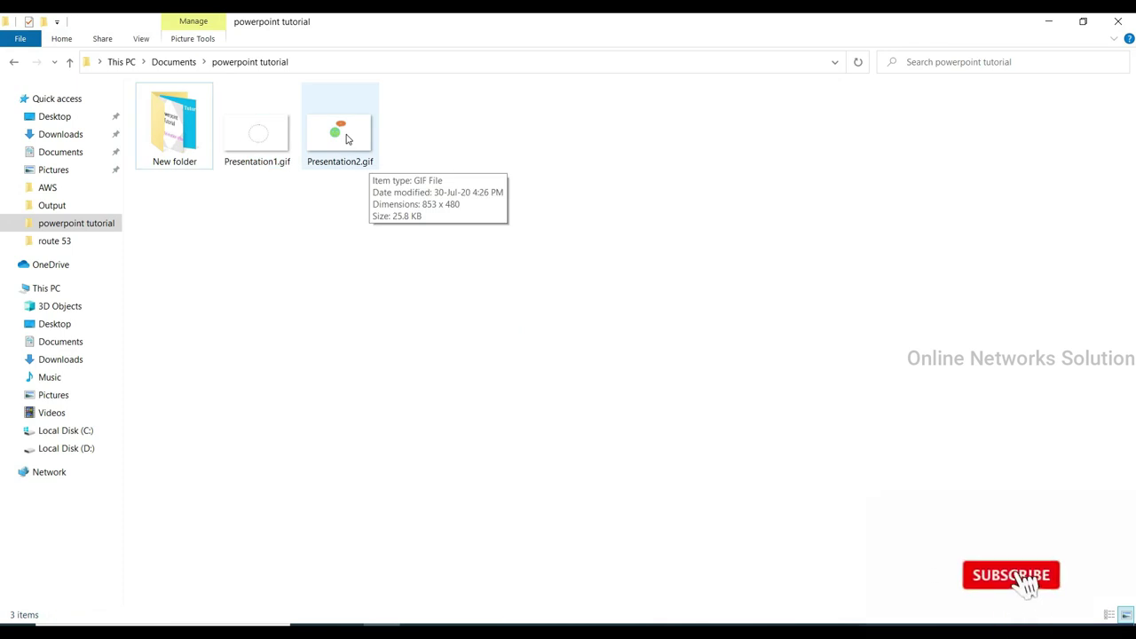
Step: Play Presentation2.gif's colour-changing face with its 'Hi!' speech bubble in Photos
double_click(347, 139)
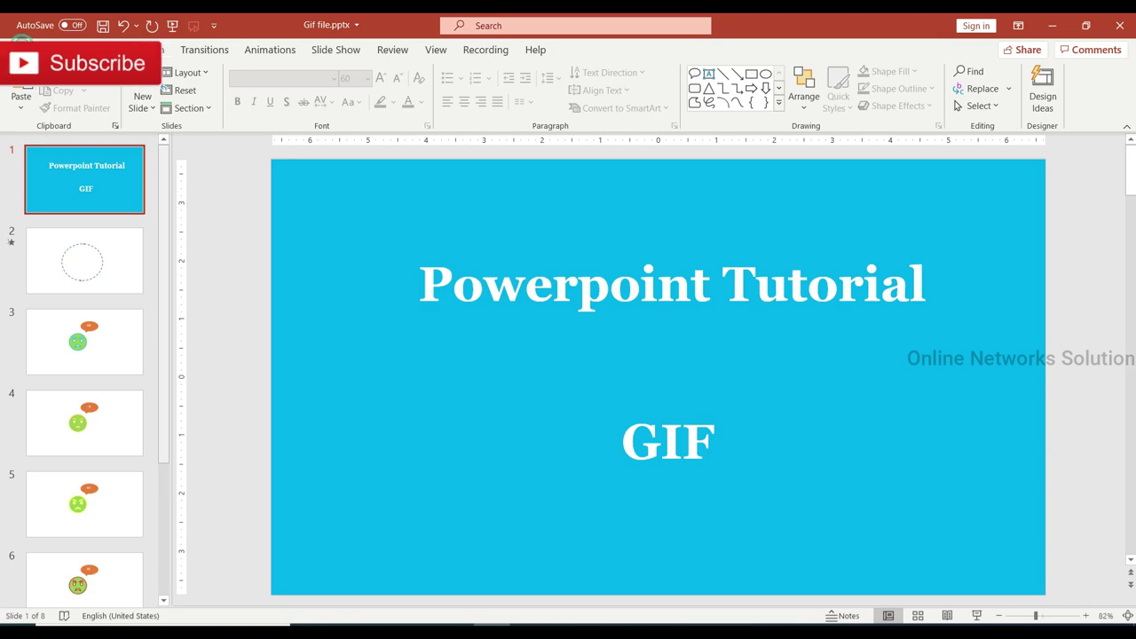
Step: Create a new blank presentation and switch its first slide to the Blank layout
left_click(19, 49)
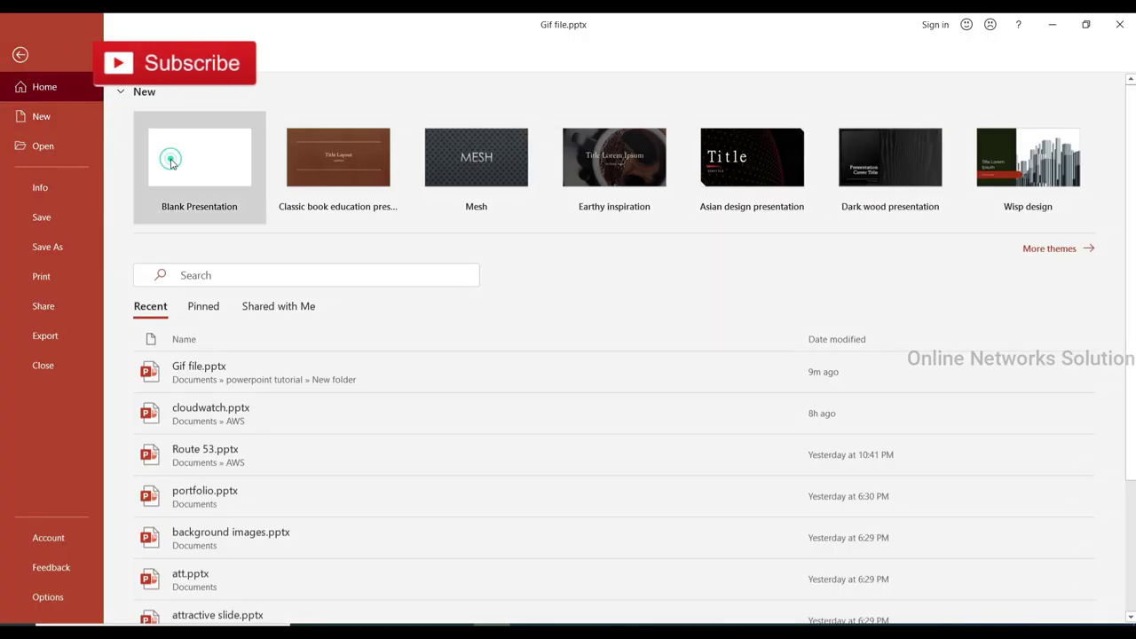
left_click(172, 164)
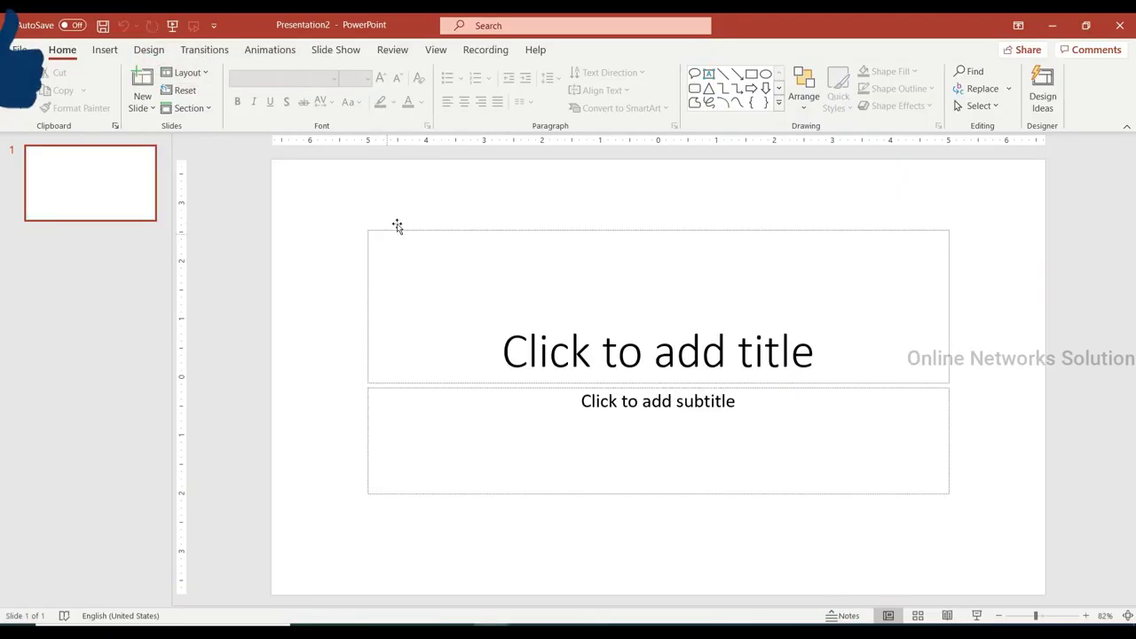
left_click(186, 72)
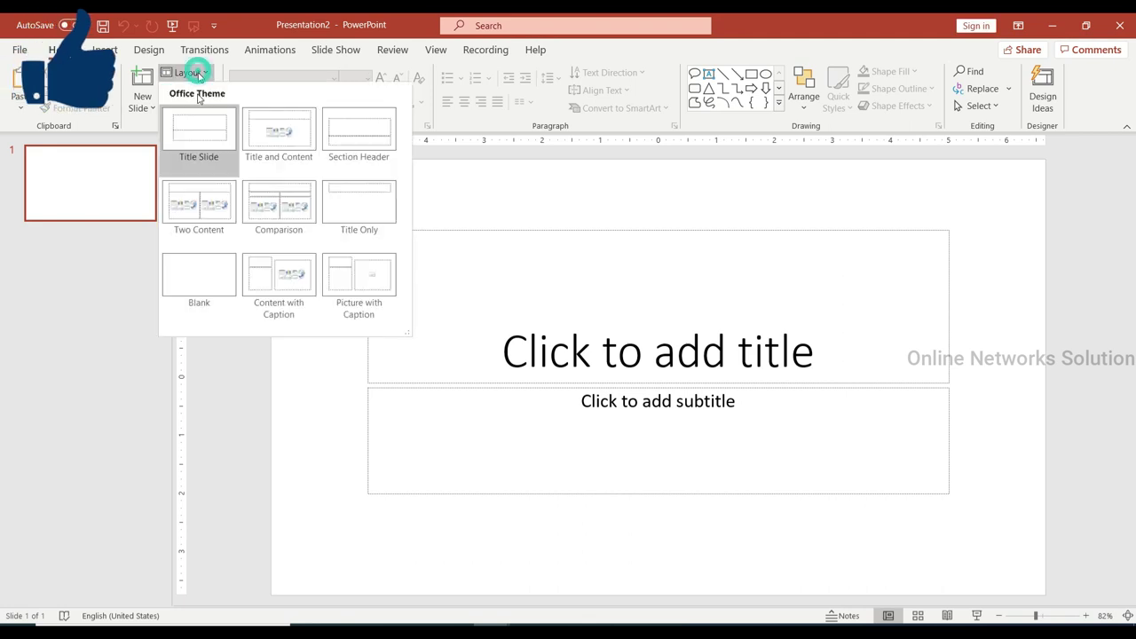
left_click(210, 278)
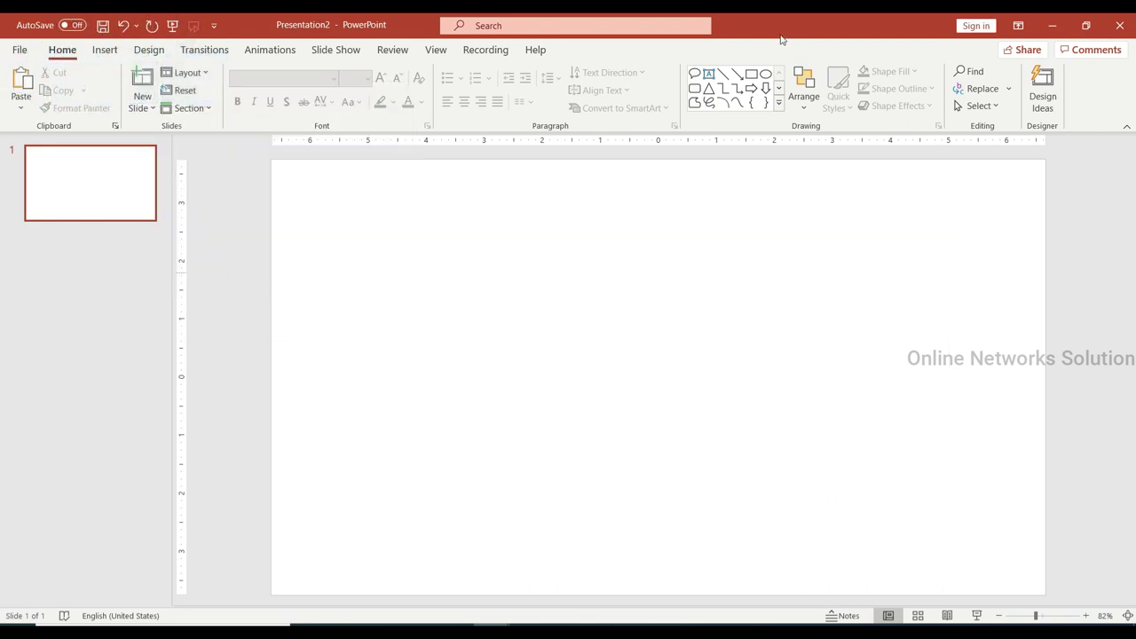
left_click(779, 104)
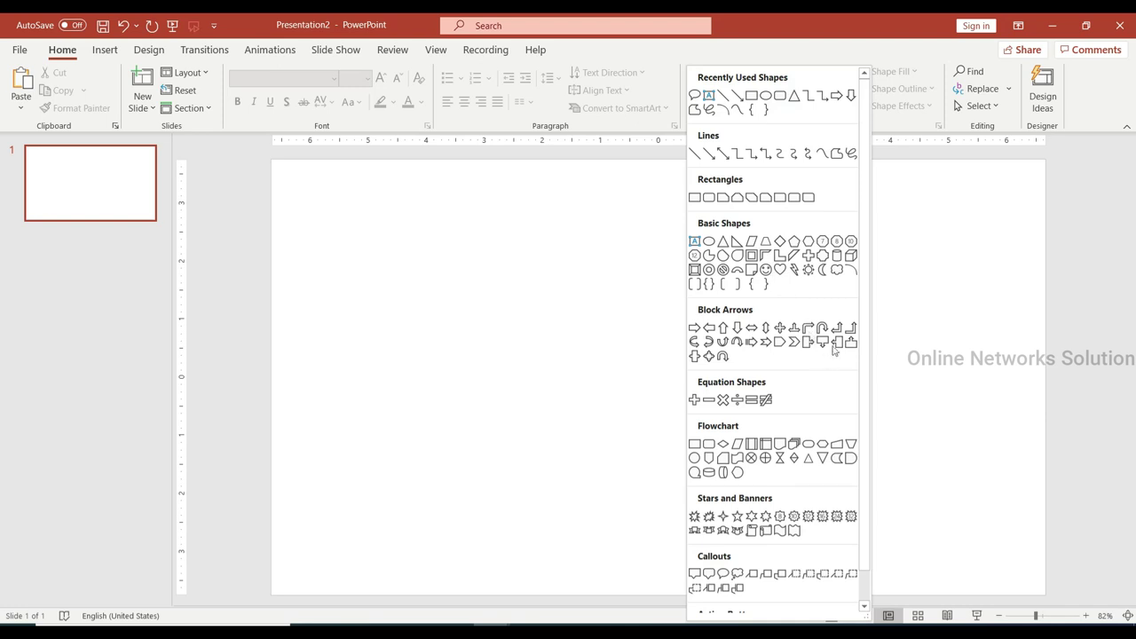
Step: Draw an arc right of centre and stretch it into a 2.41" by 2.66" half circle
left_click(851, 274)
mouse_move(634, 272)
left_mouse_down()
mouse_move(808, 434)
mouse_move(790, 414)
left_mouse_up()
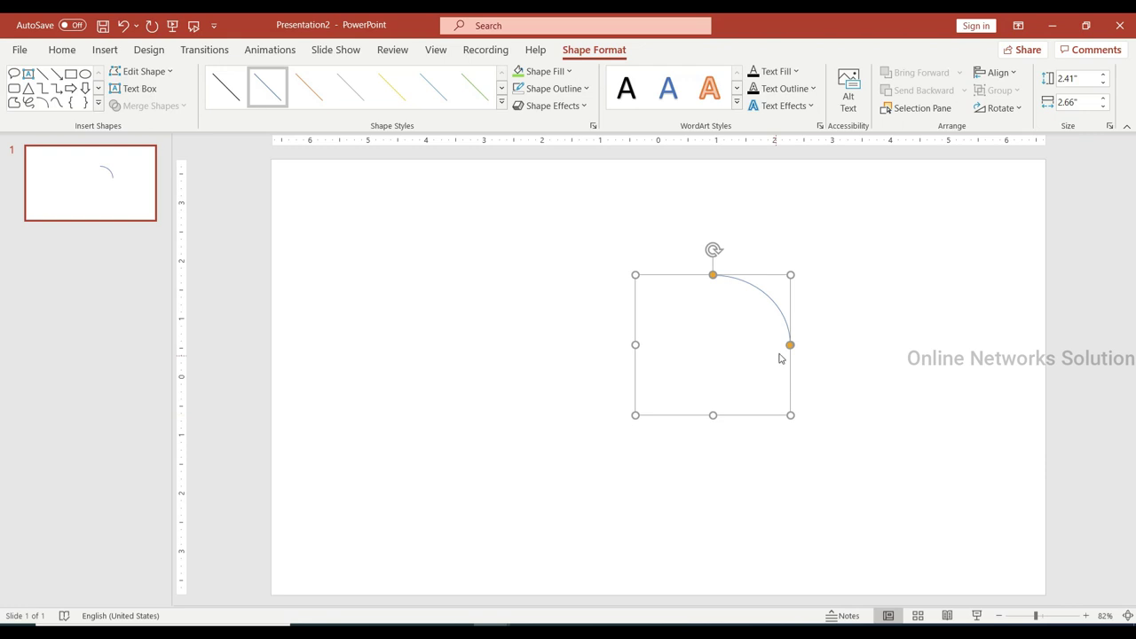
left_click_drag(791, 345, 786, 373)
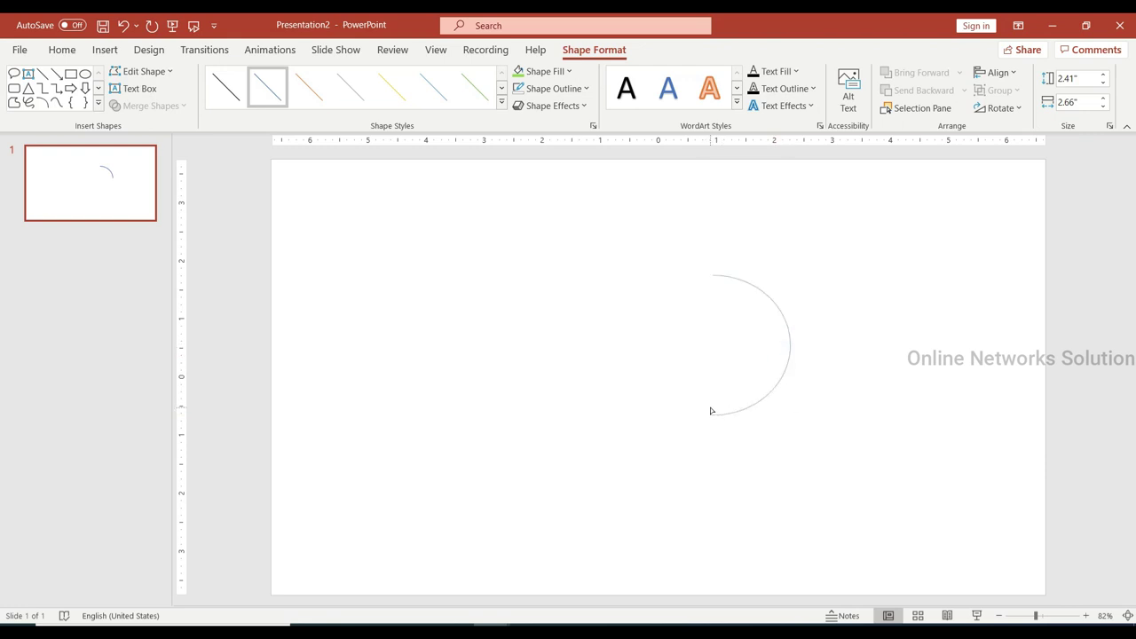
left_click_drag(711, 411, 711, 412)
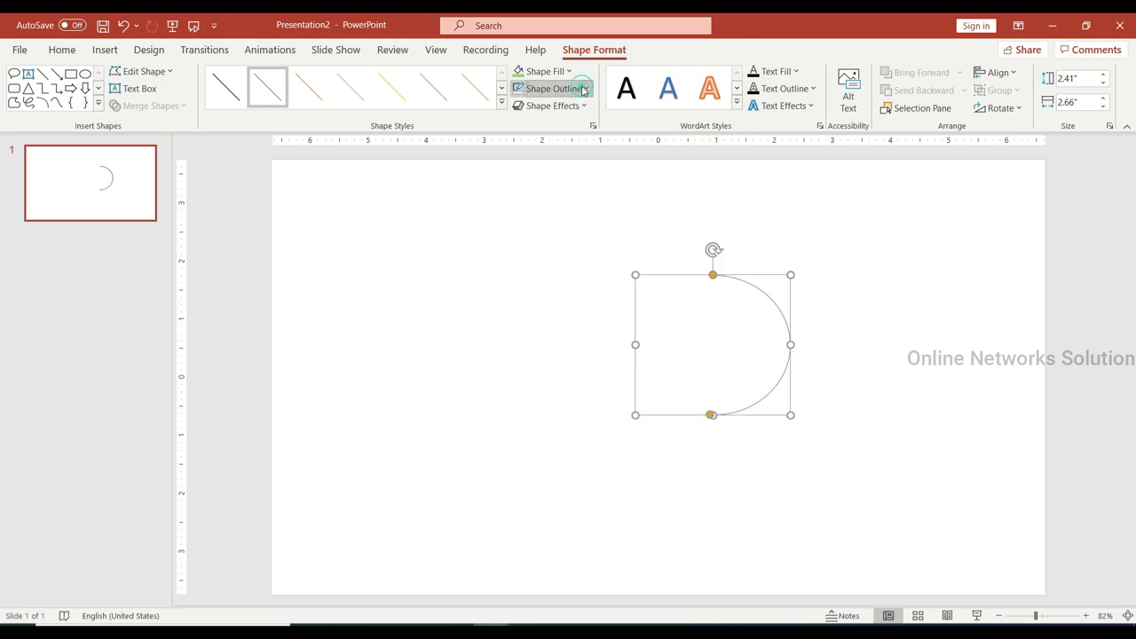
Step: Give the arc a 4½ pt dashed outline with an arrowhead at its lower end
left_click(552, 88)
mouse_move(624, 319)
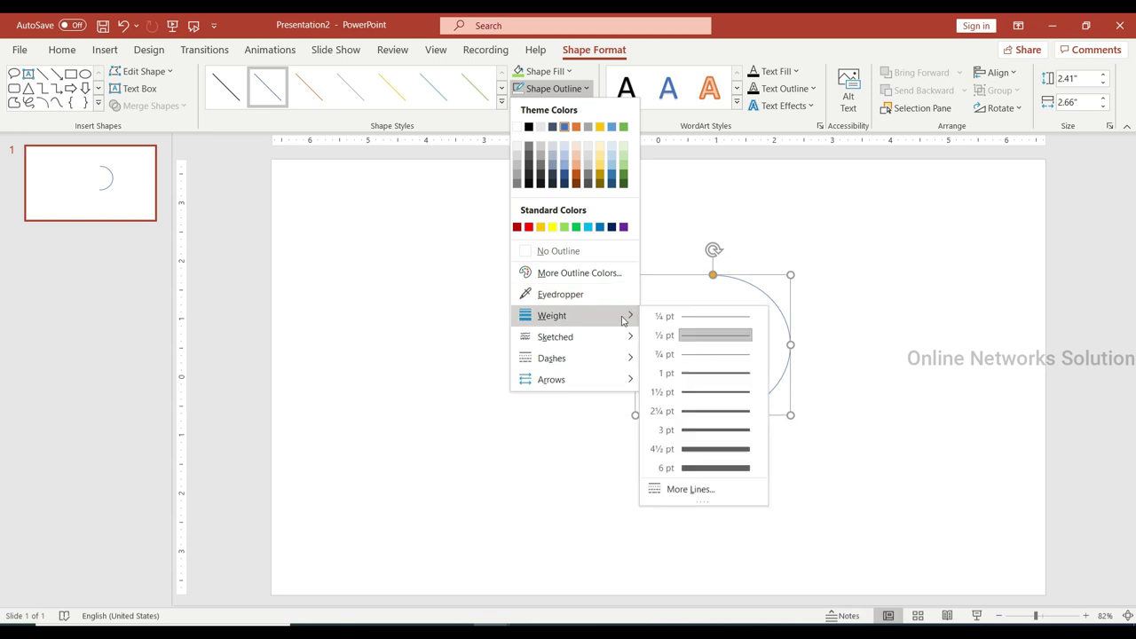
left_click(705, 454)
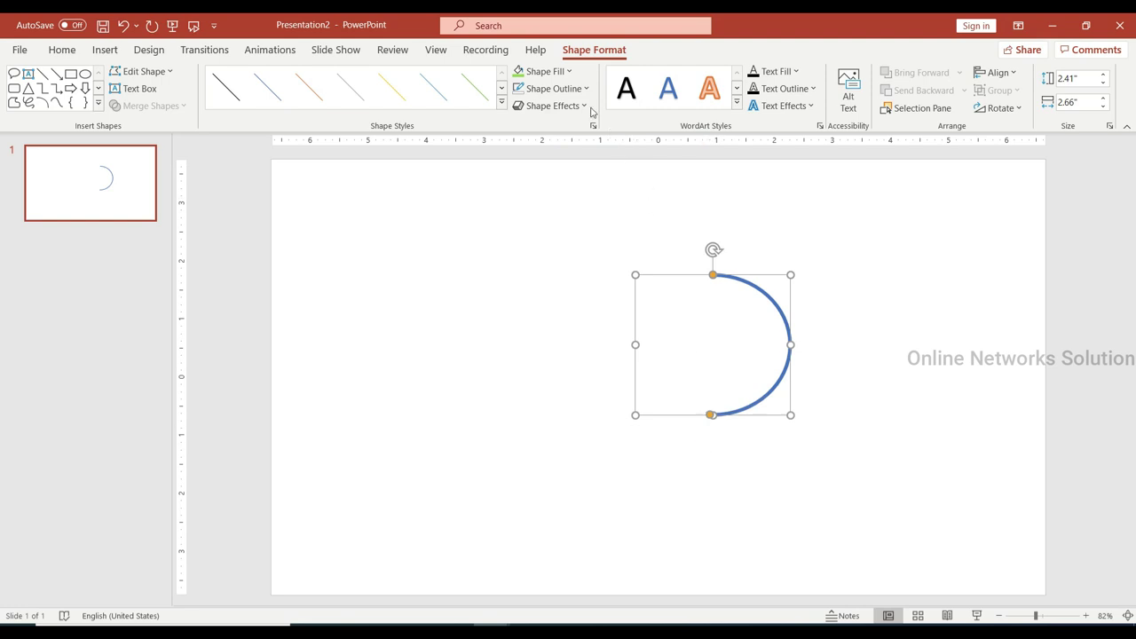
left_click(554, 89)
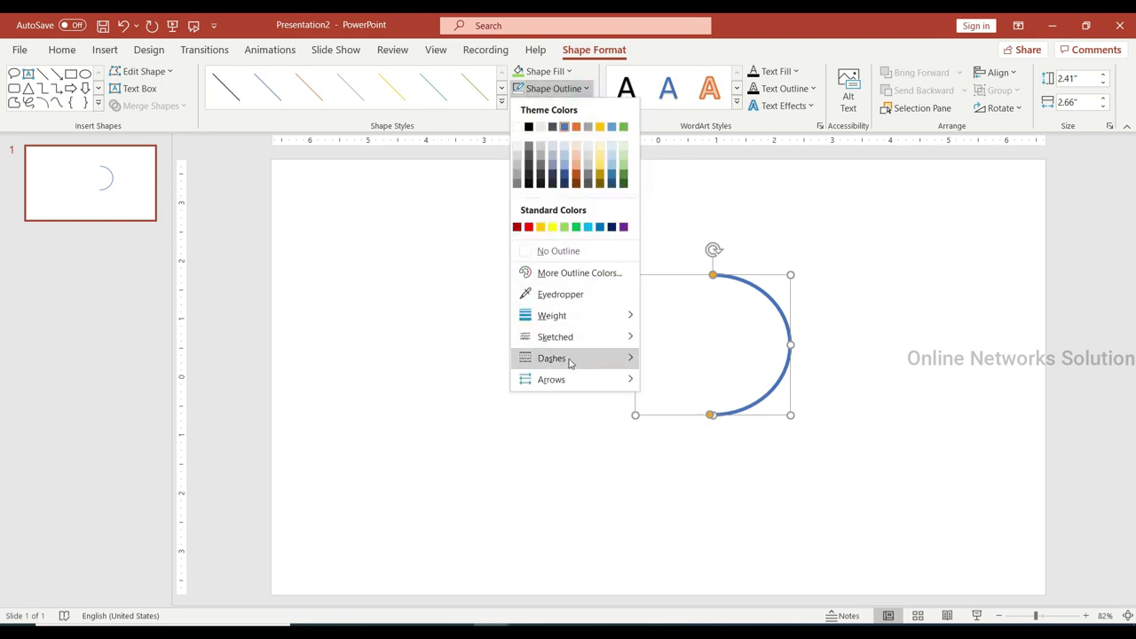
mouse_move(570, 362)
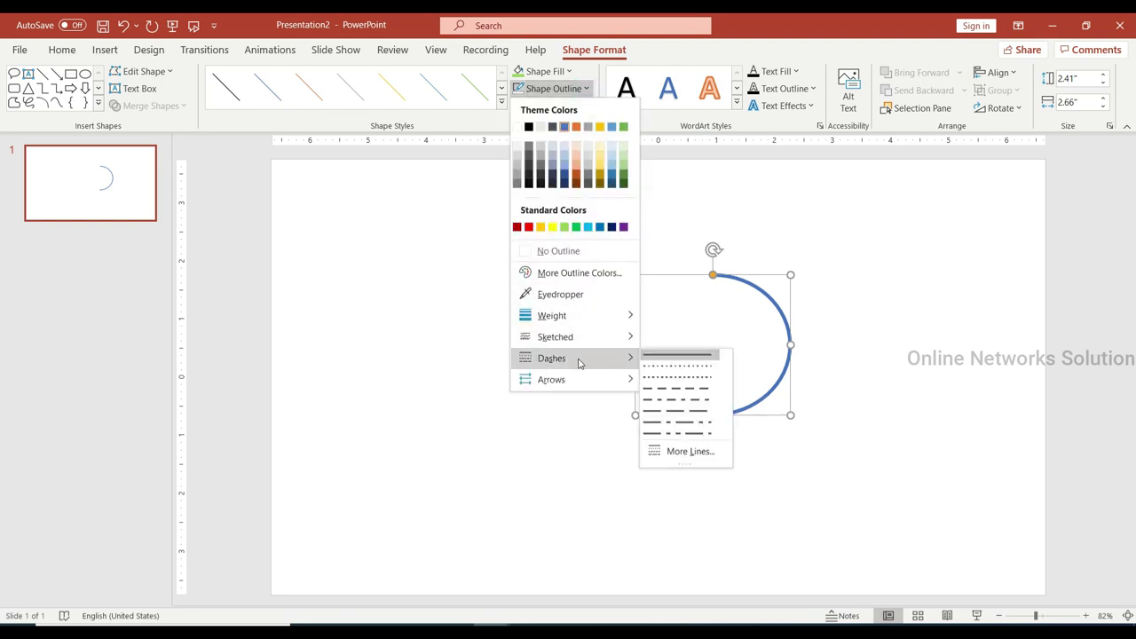
left_click(663, 389)
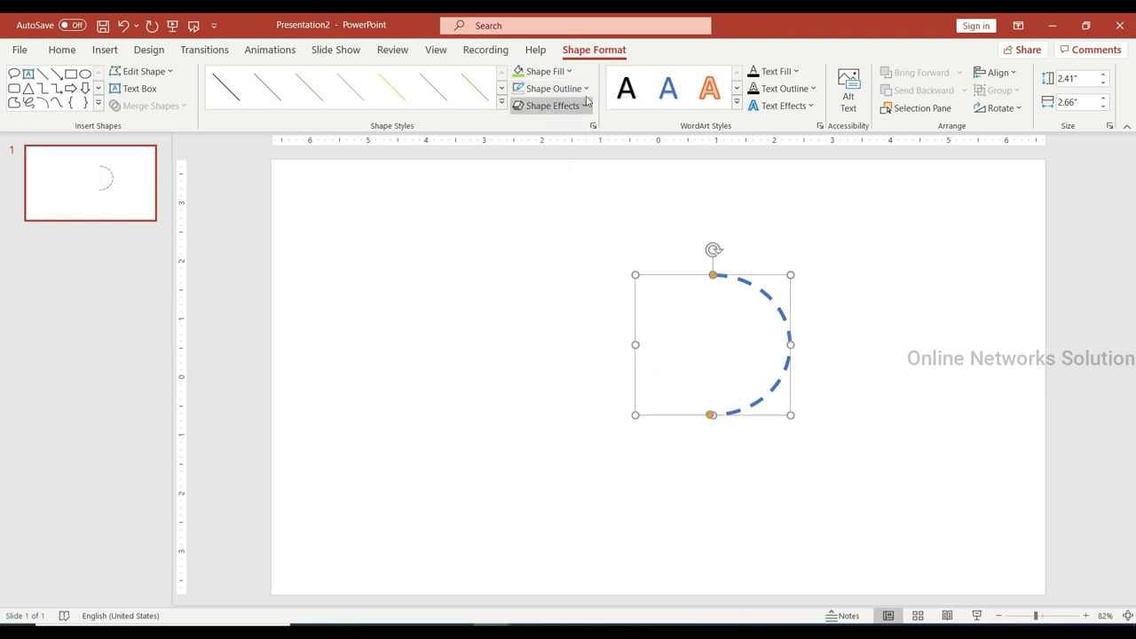
left_click(554, 89)
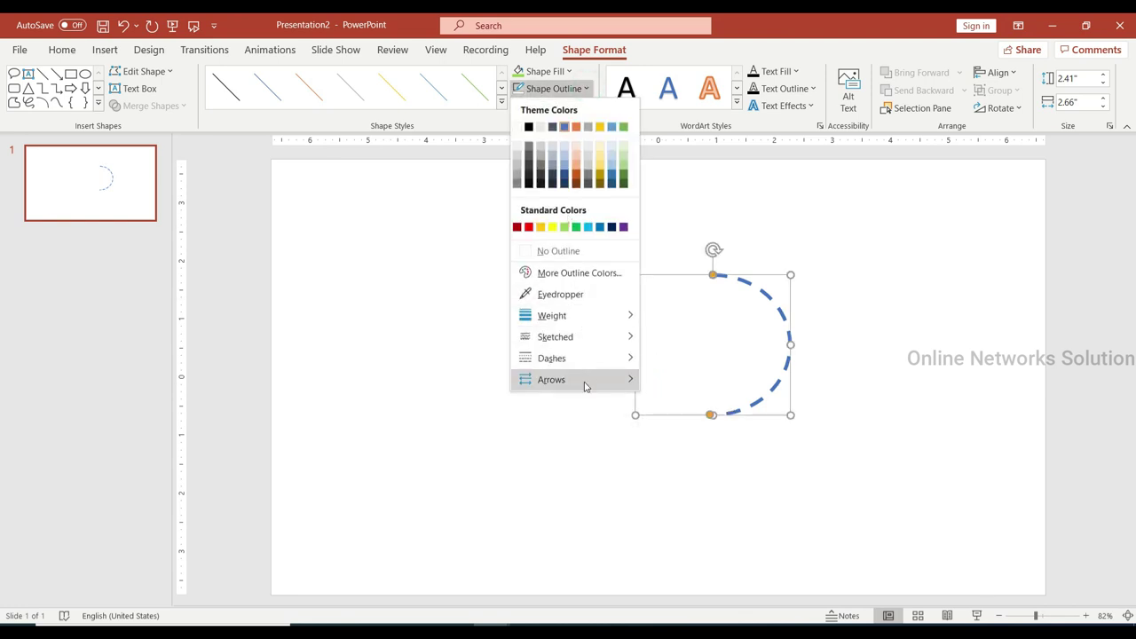
mouse_move(586, 383)
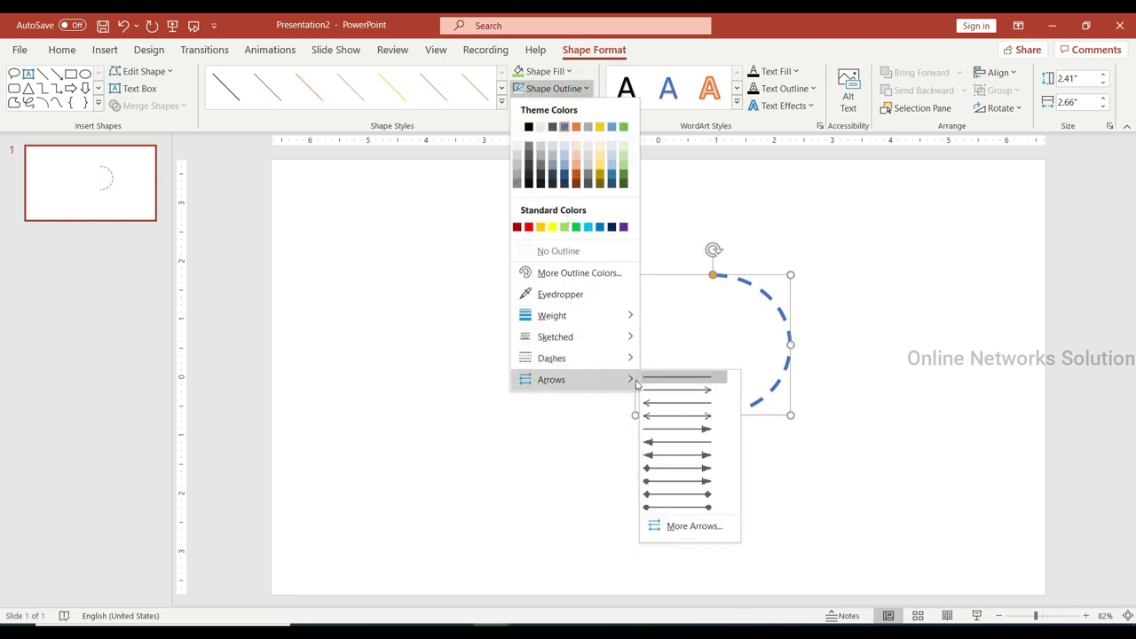
left_click(674, 430)
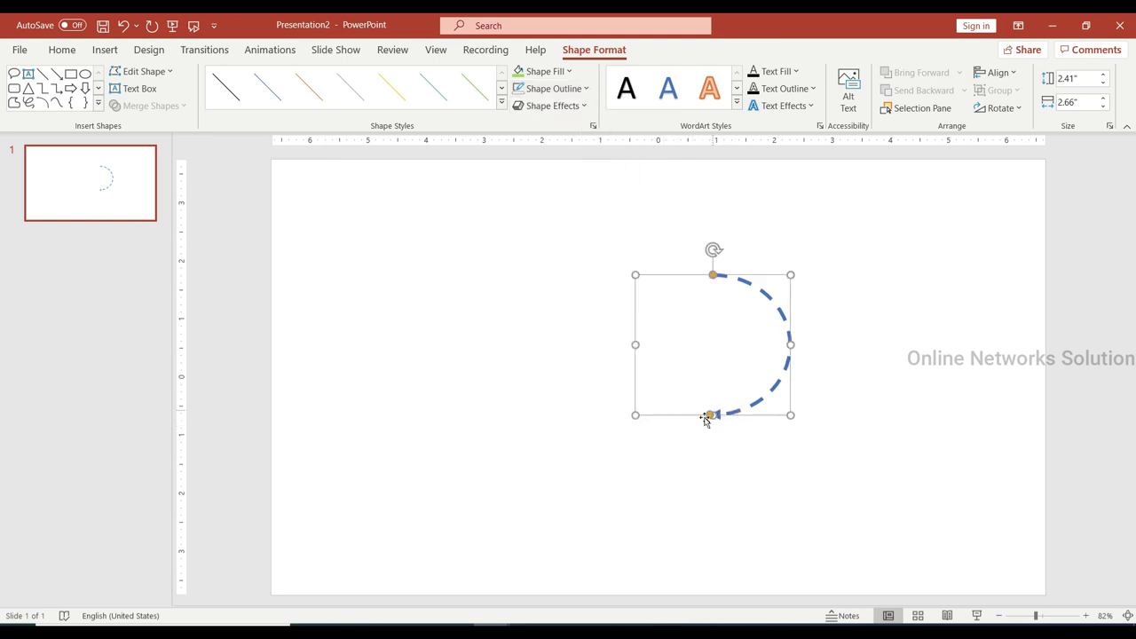
Step: Enlarge the dashed arc to about 3.37 by 3.6 inches and nudge it left and down
left_click_drag(710, 417, 707, 424)
left_click_drag(791, 274, 845, 219)
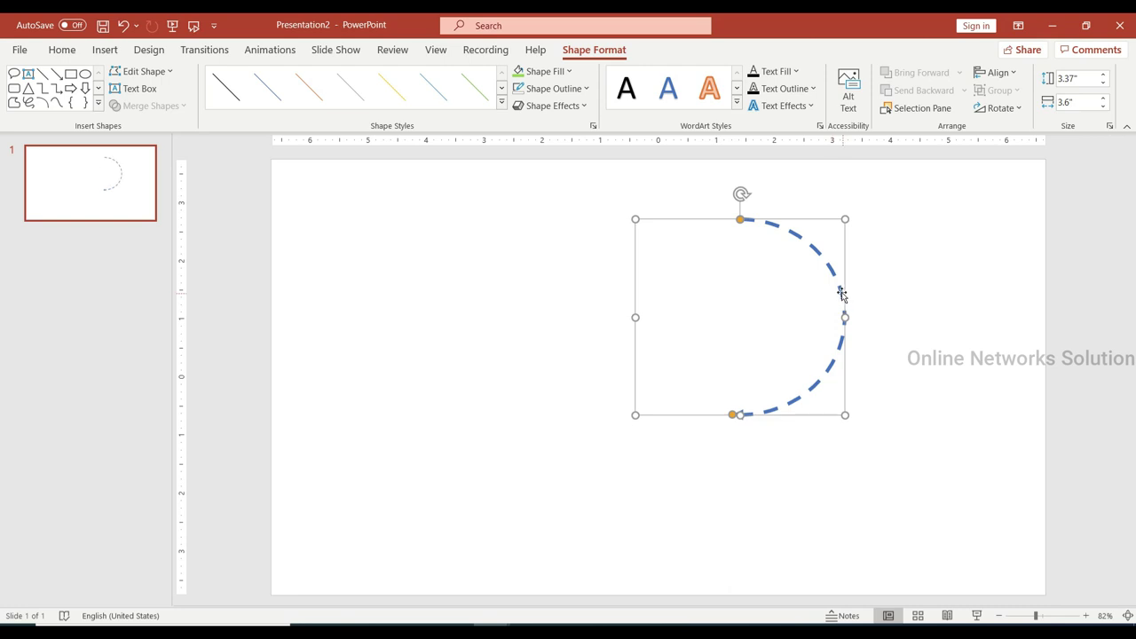
left_click_drag(842, 293, 818, 330)
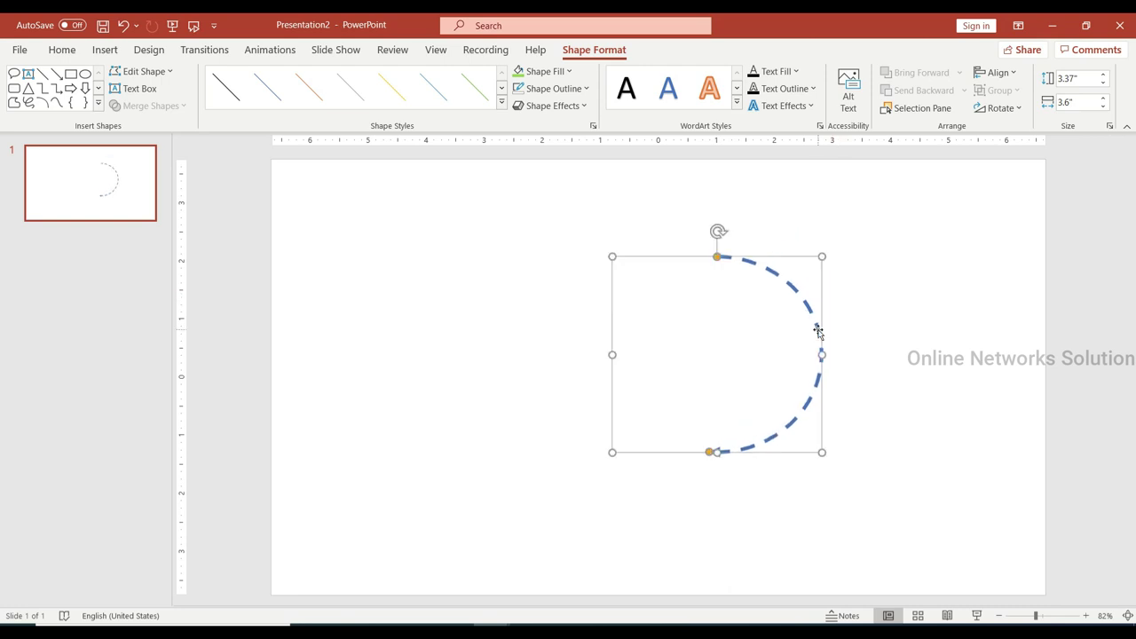
Step: Duplicate the arc and flip the copy horizontally and vertically to complete the circle
right_click(819, 330)
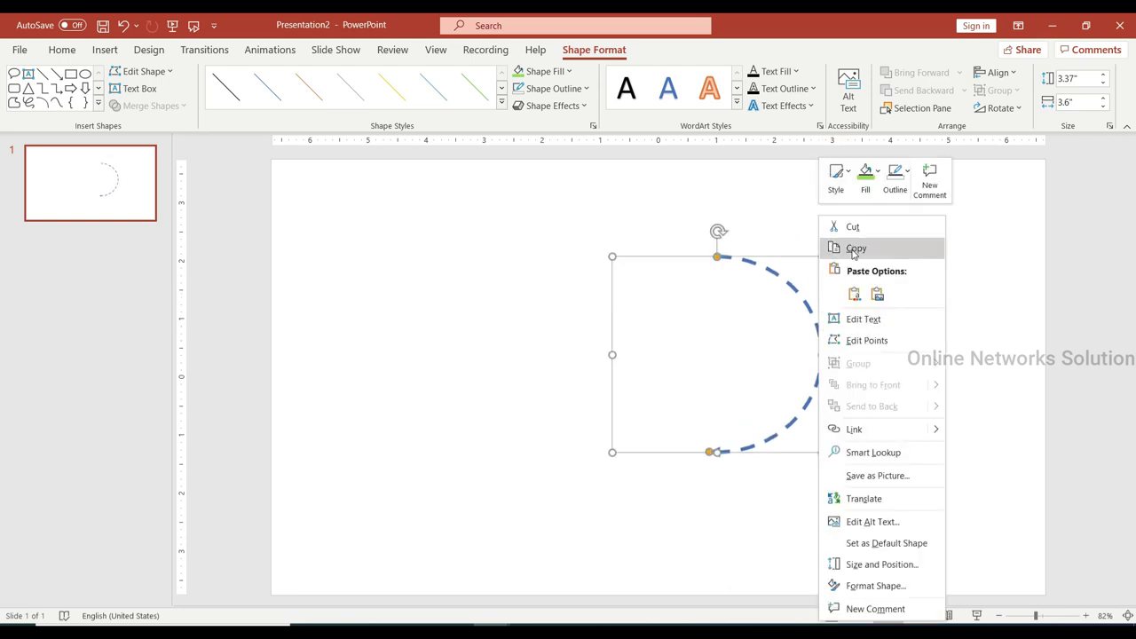
left_click(852, 249)
key("ctrl+v")
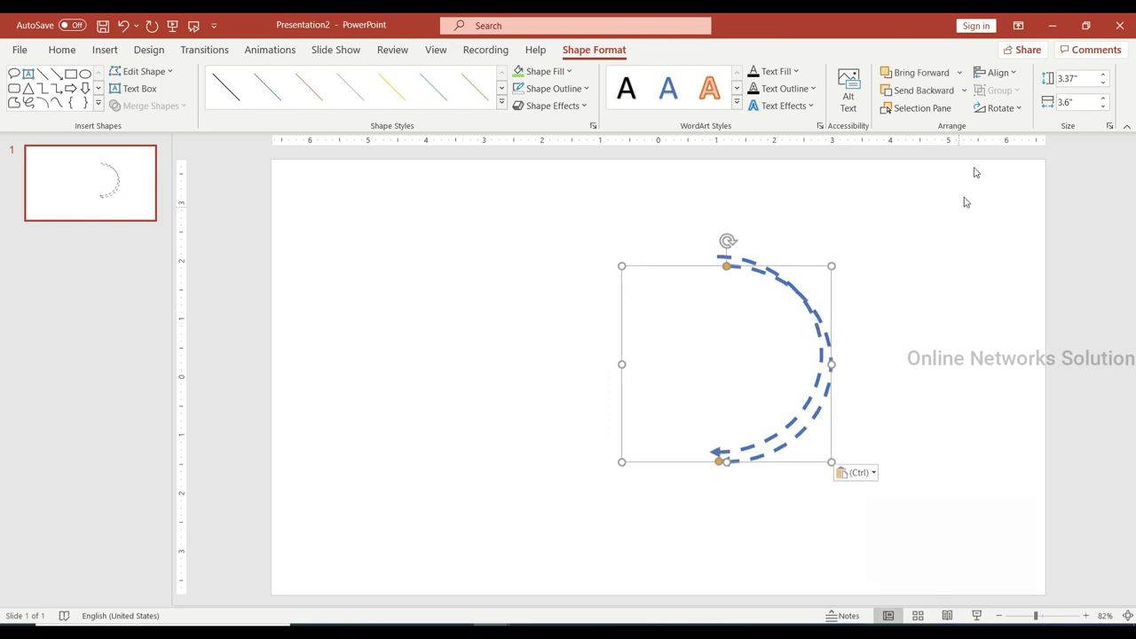
left_click(1008, 108)
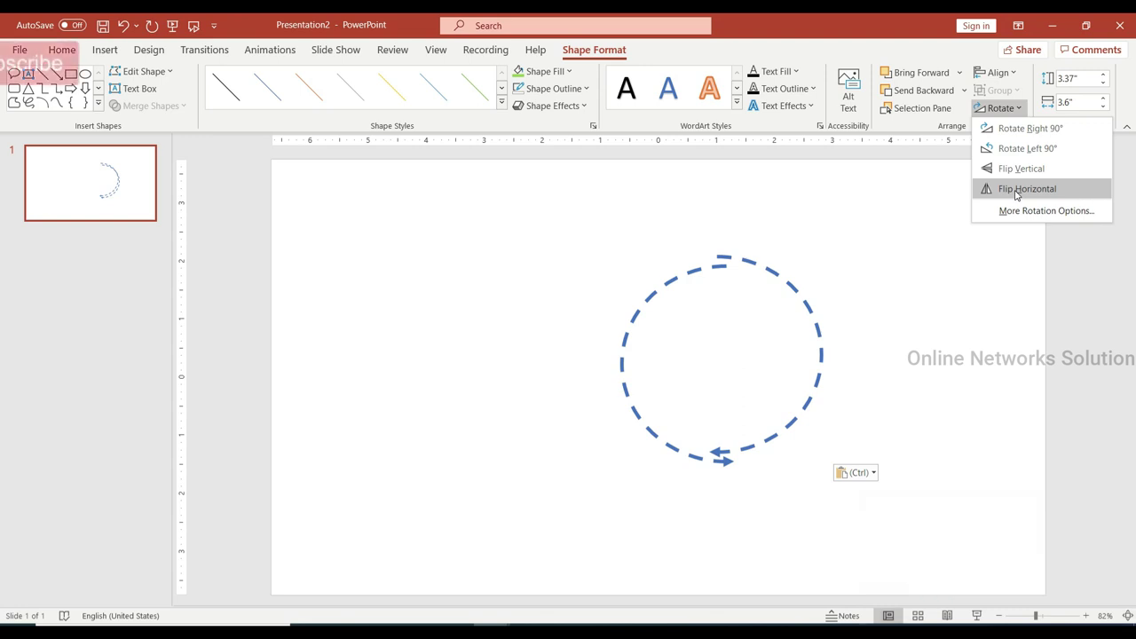
left_click(1017, 190)
left_click_drag(621, 345, 569, 344)
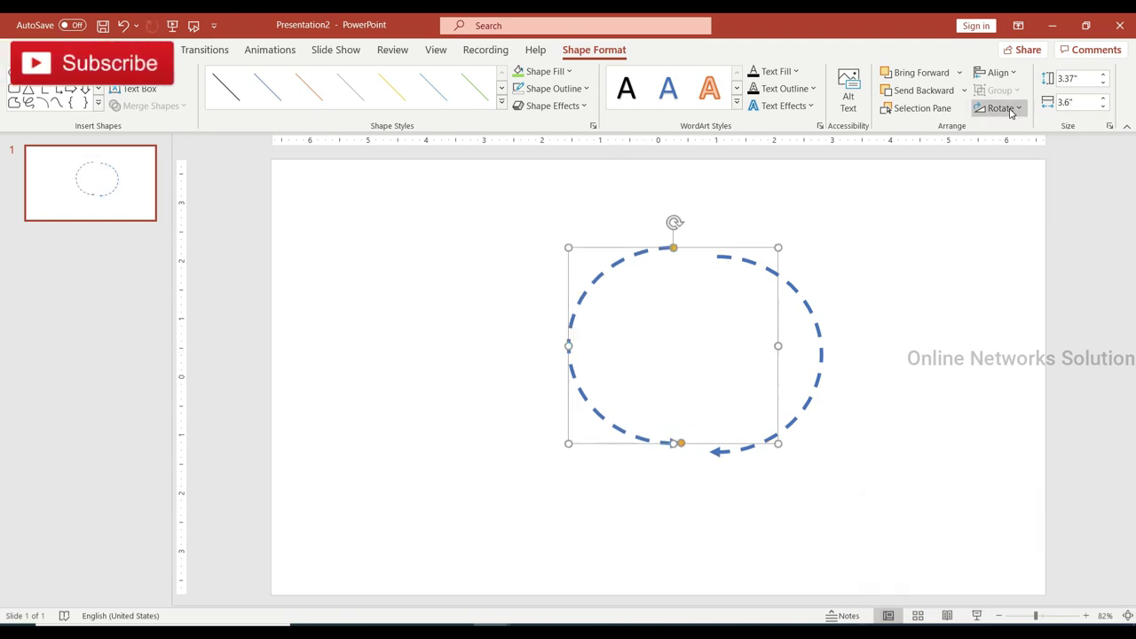
left_click(1000, 108)
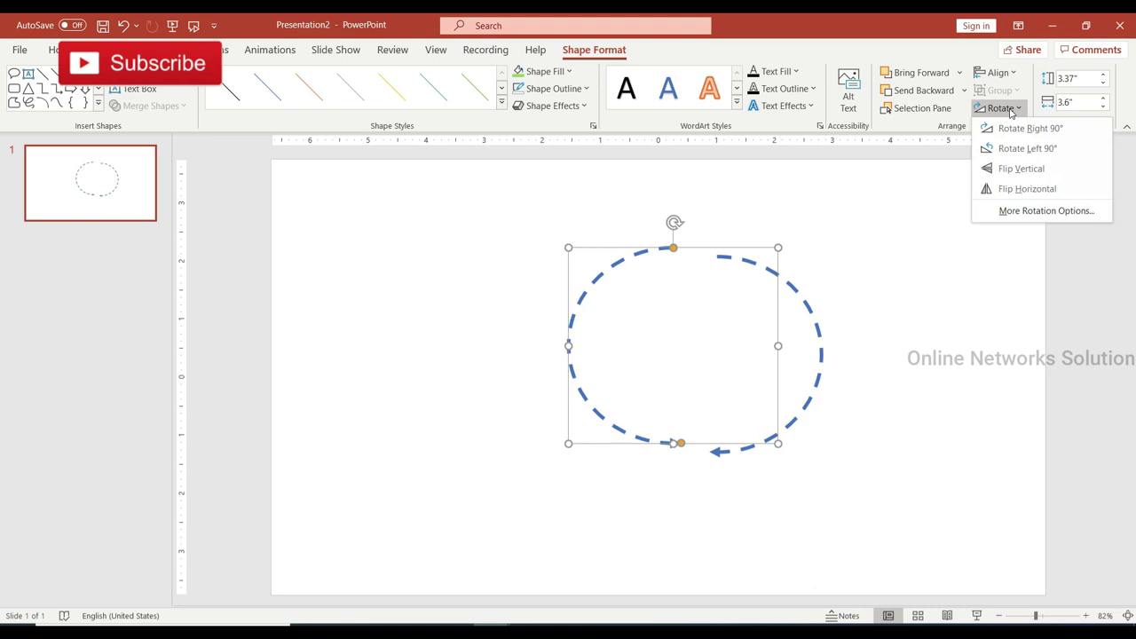
left_click(1007, 170)
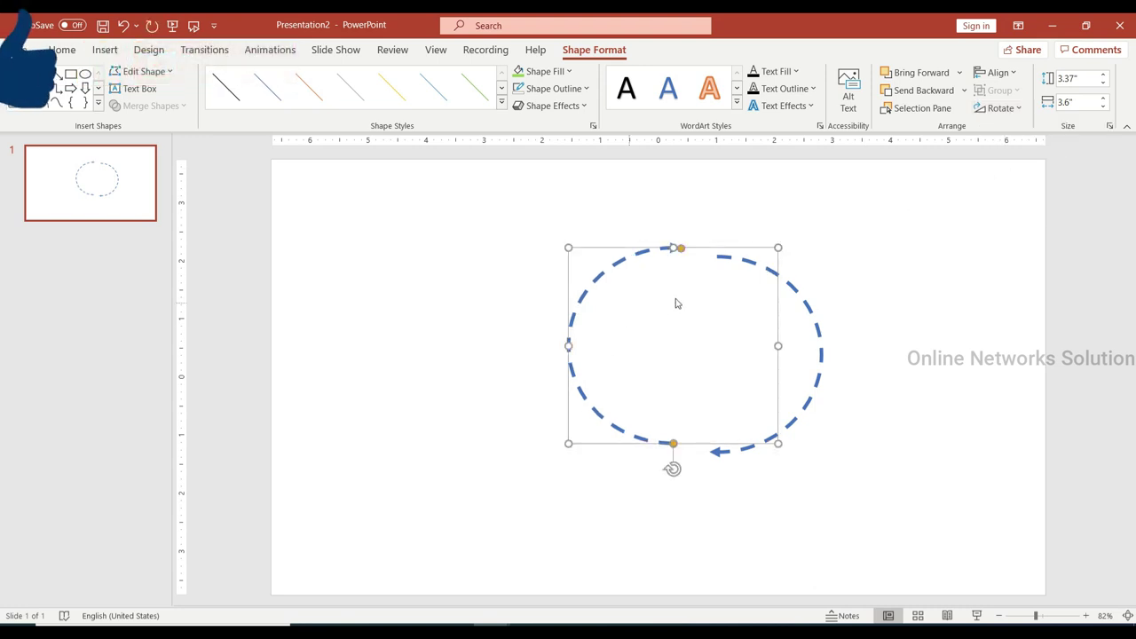
mouse_move(487, 208)
left_mouse_down()
mouse_move(848, 422)
mouse_move(874, 504)
left_mouse_up()
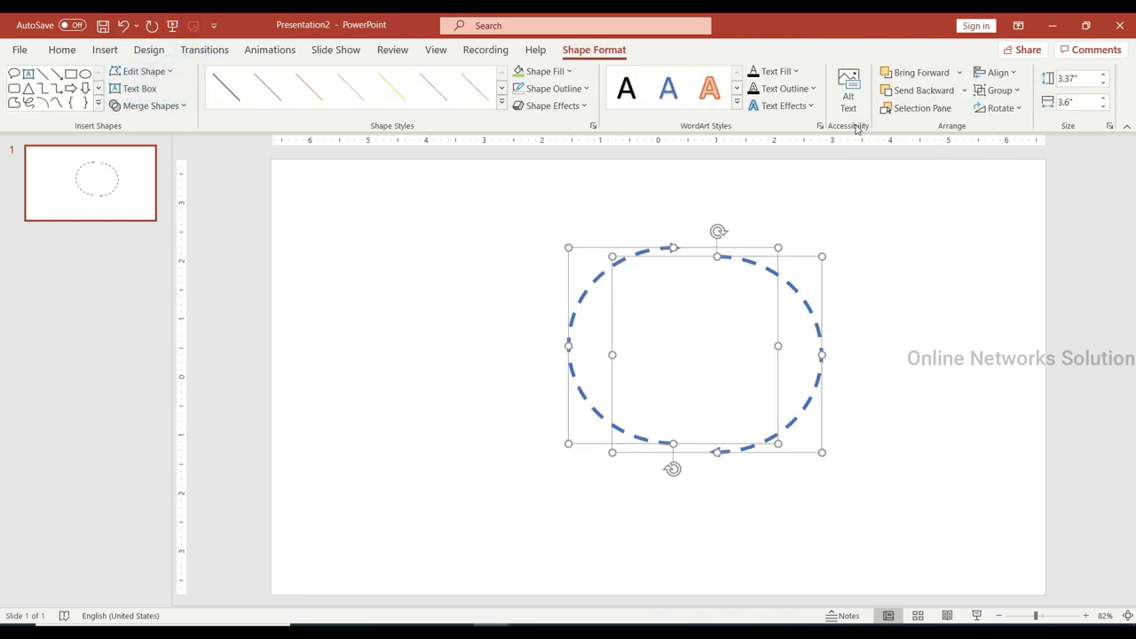
Step: Align the two arc halves to each other with Align Center and Align Middle
left_click(1019, 76)
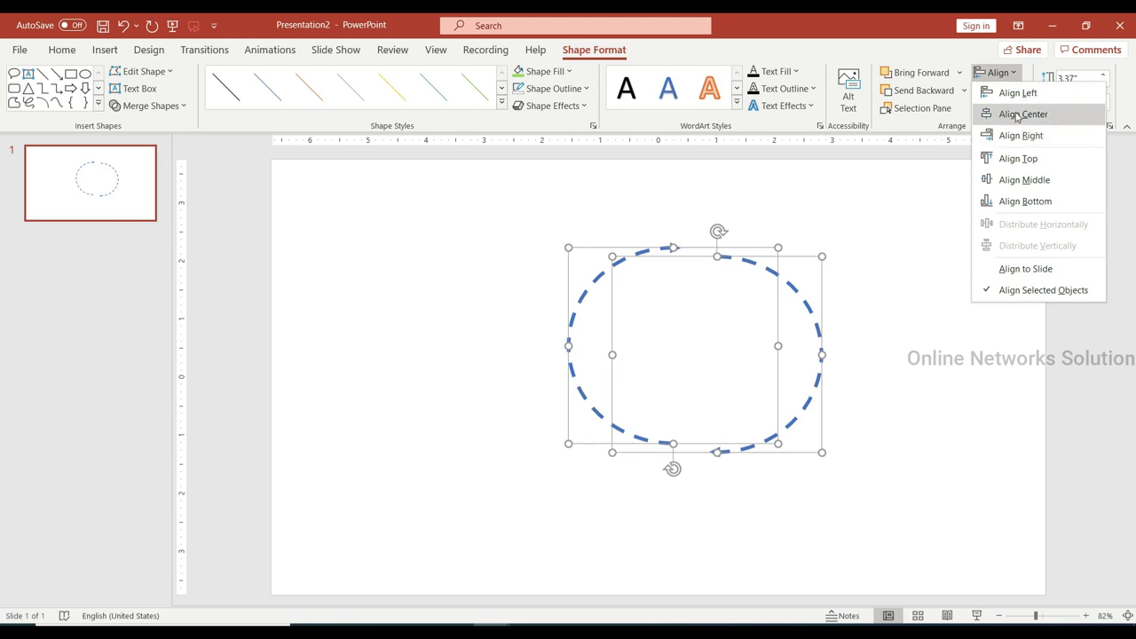
left_click(1018, 116)
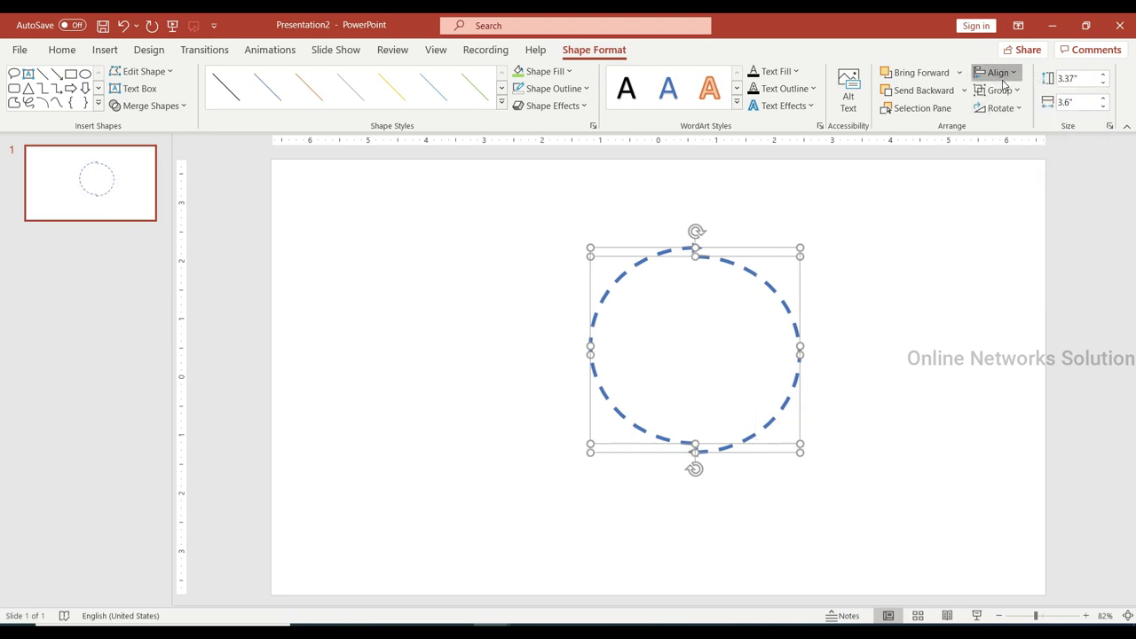
left_click(997, 73)
left_click(1012, 181)
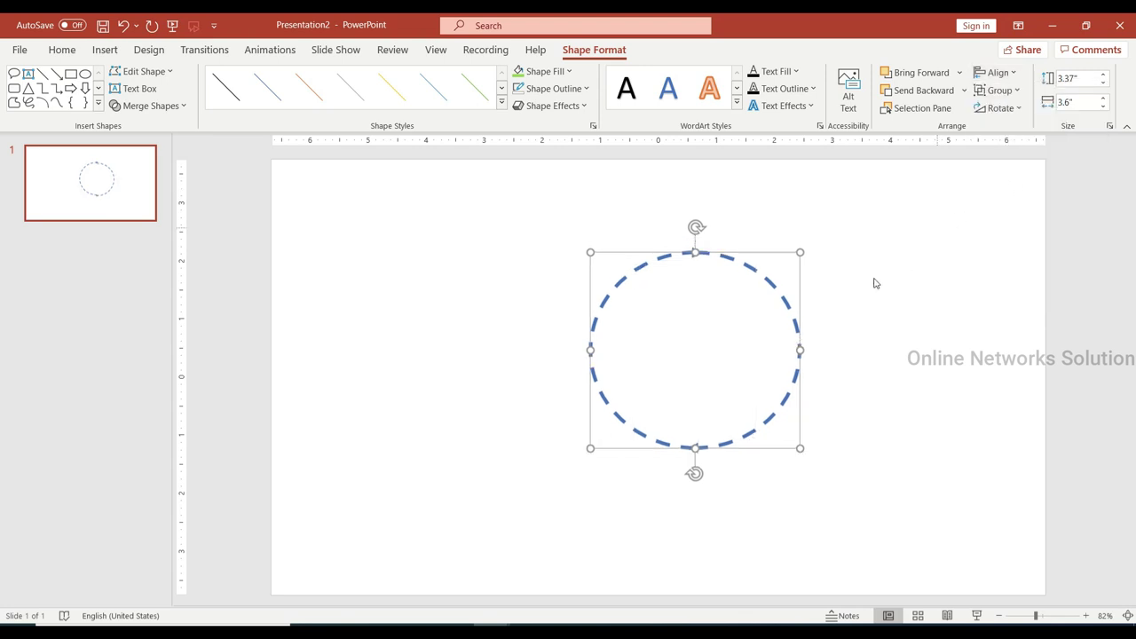
Step: Group both halves into one circle and move it left toward the slide centre
left_click(565, 238)
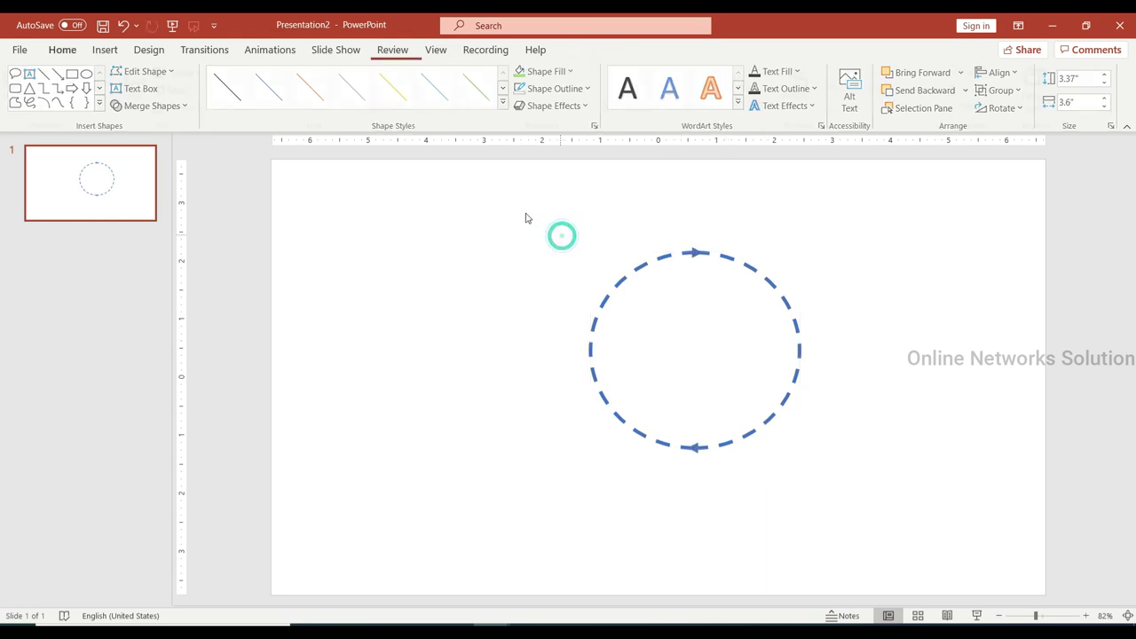
left_click_drag(521, 208, 848, 489)
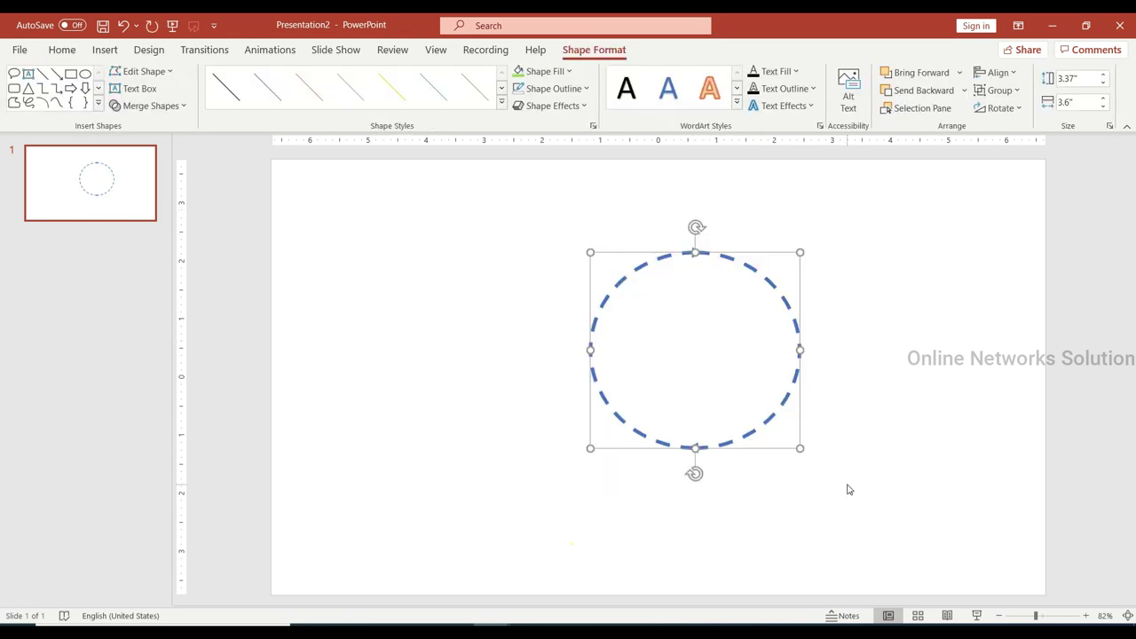
key("ctrl+g")
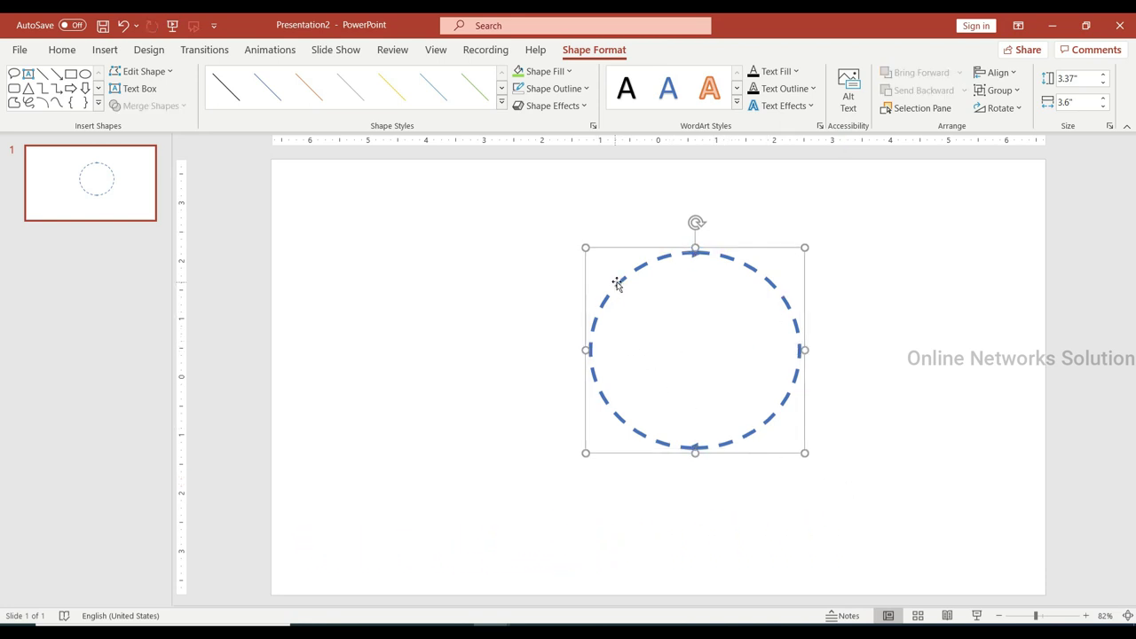
left_click_drag(619, 280, 549, 308)
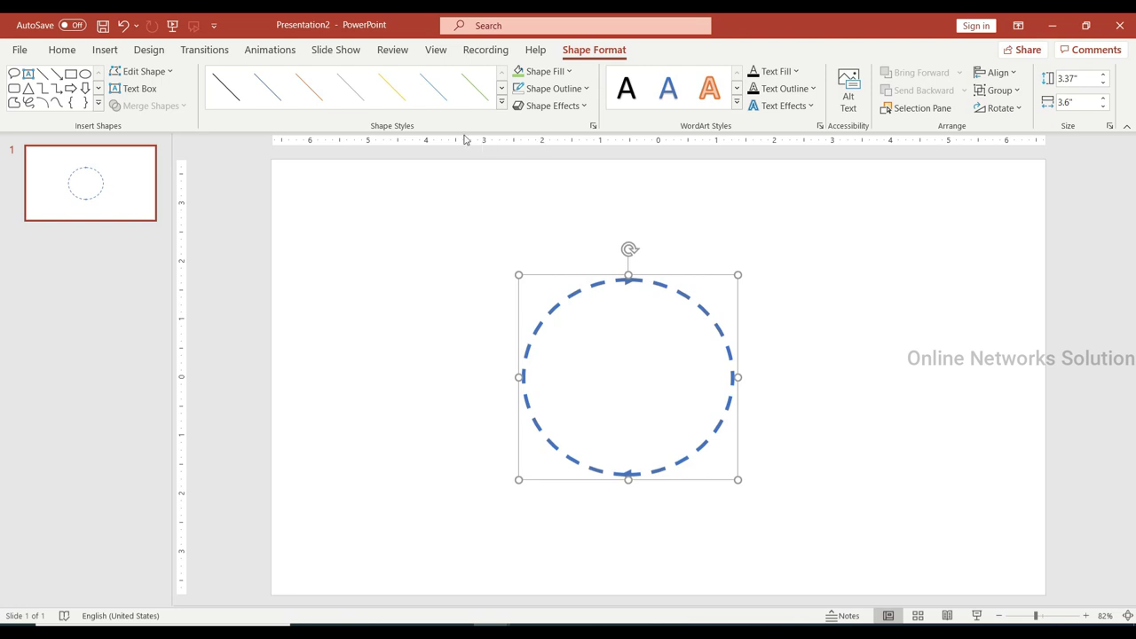
Step: Apply the Spin emphasis animation to the grouped circle
left_click(271, 53)
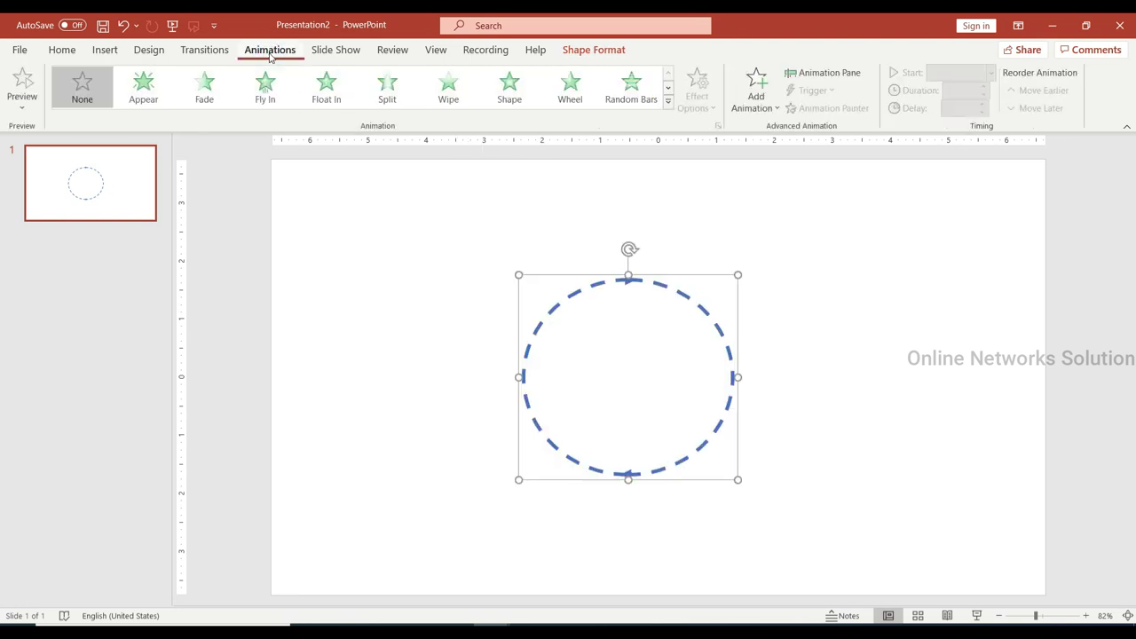
left_click(668, 102)
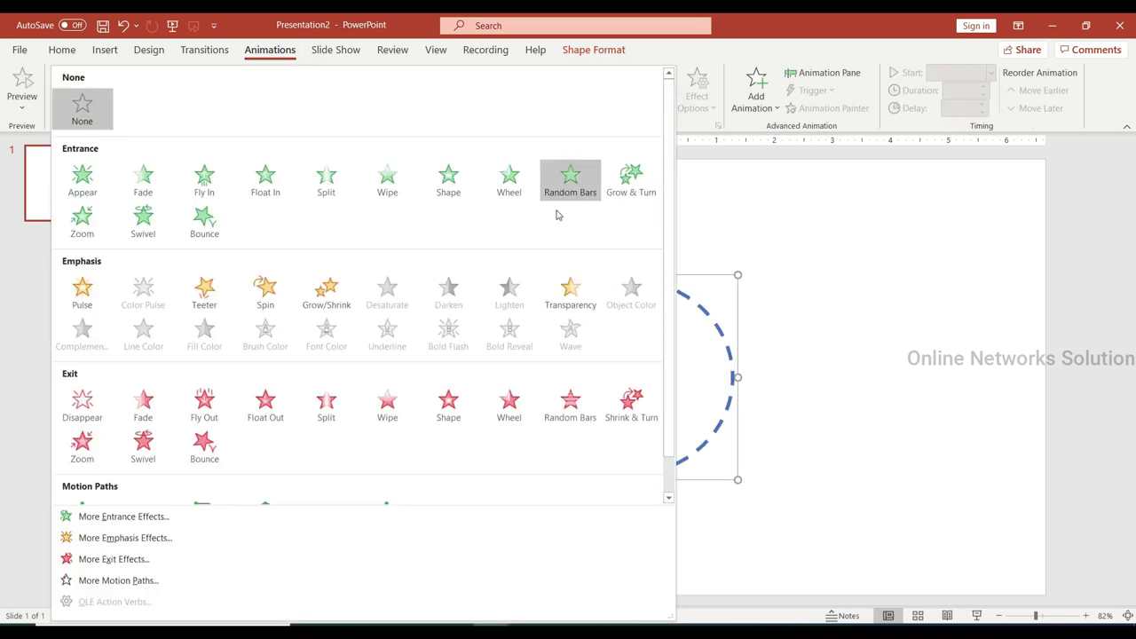
left_click(266, 302)
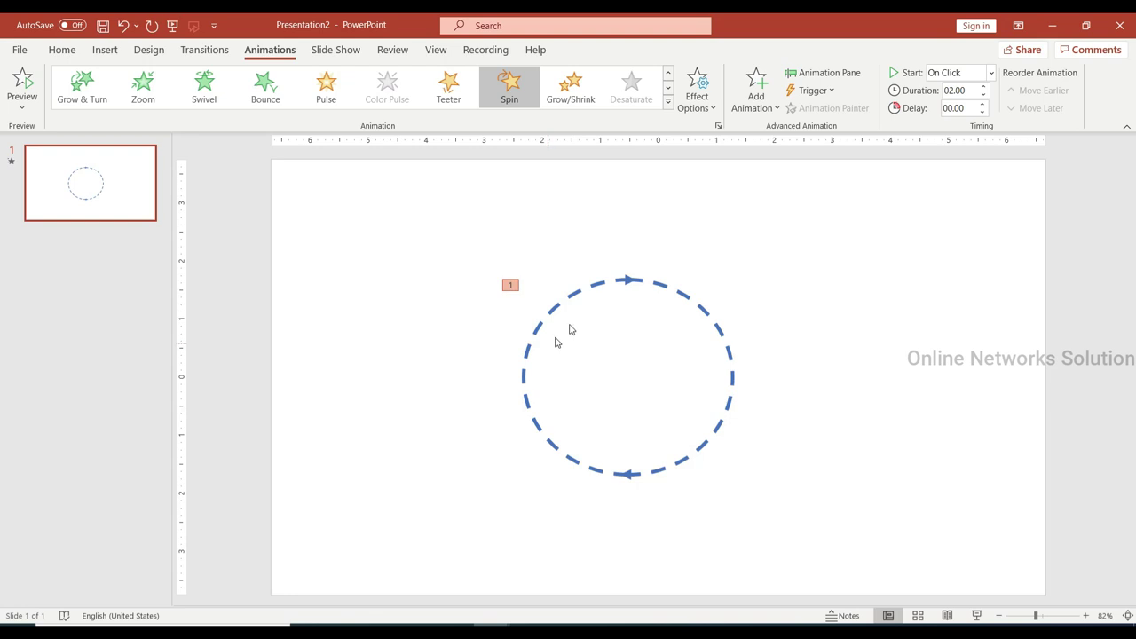
Step: Set the spin to repeat Until End of Slide and start With Previous
left_click(809, 77)
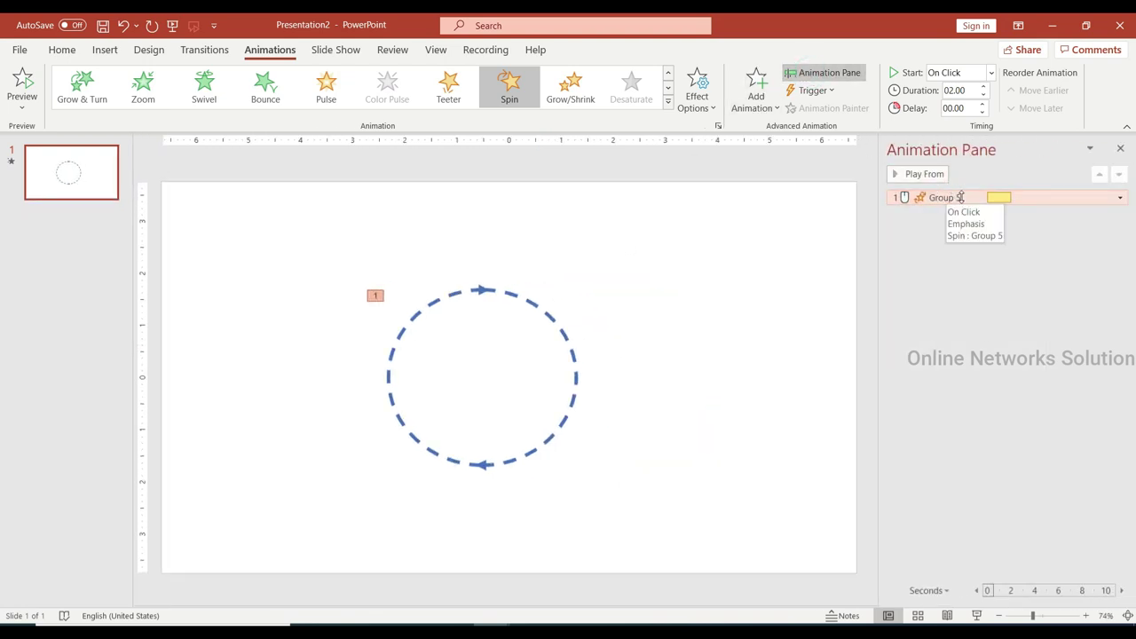
right_click(960, 197)
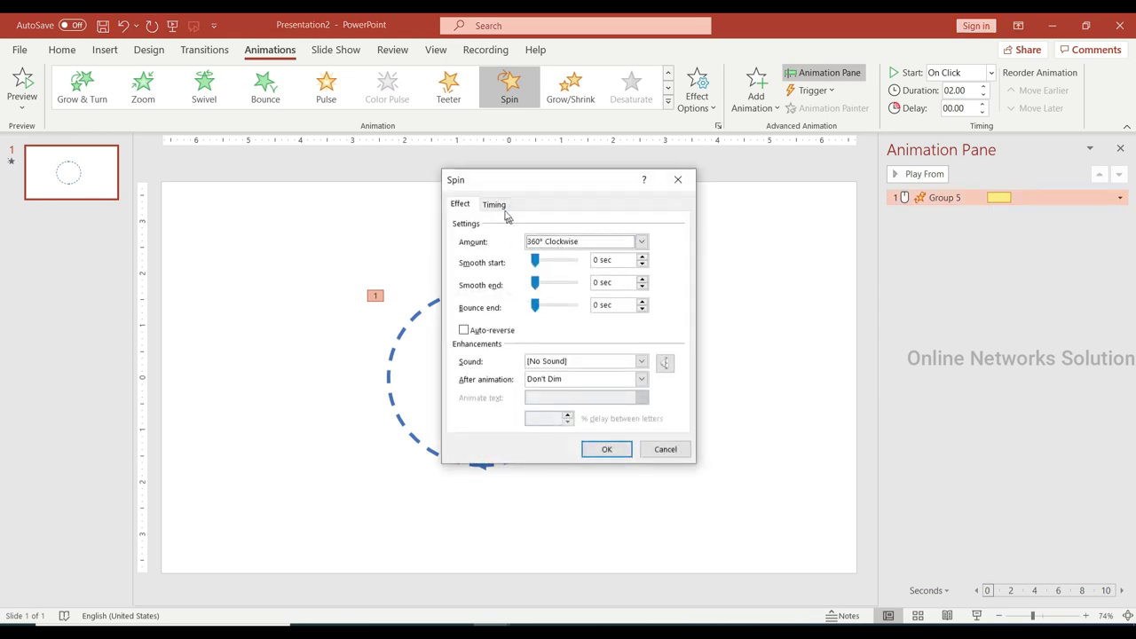
left_click(499, 207)
left_click(606, 278)
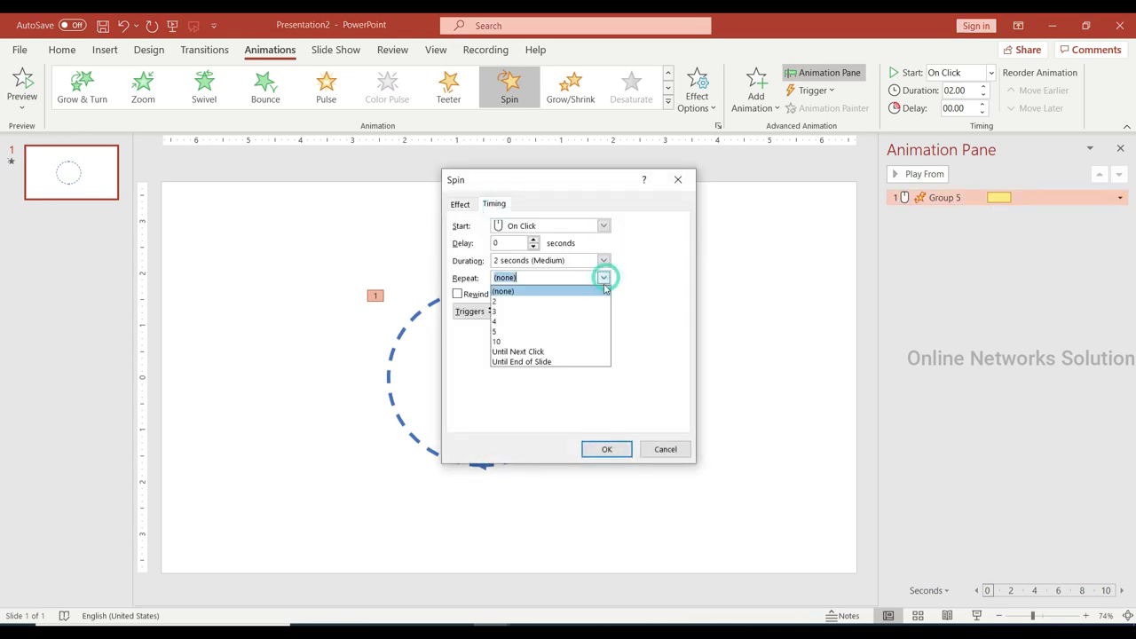
left_click(559, 362)
left_click(606, 450)
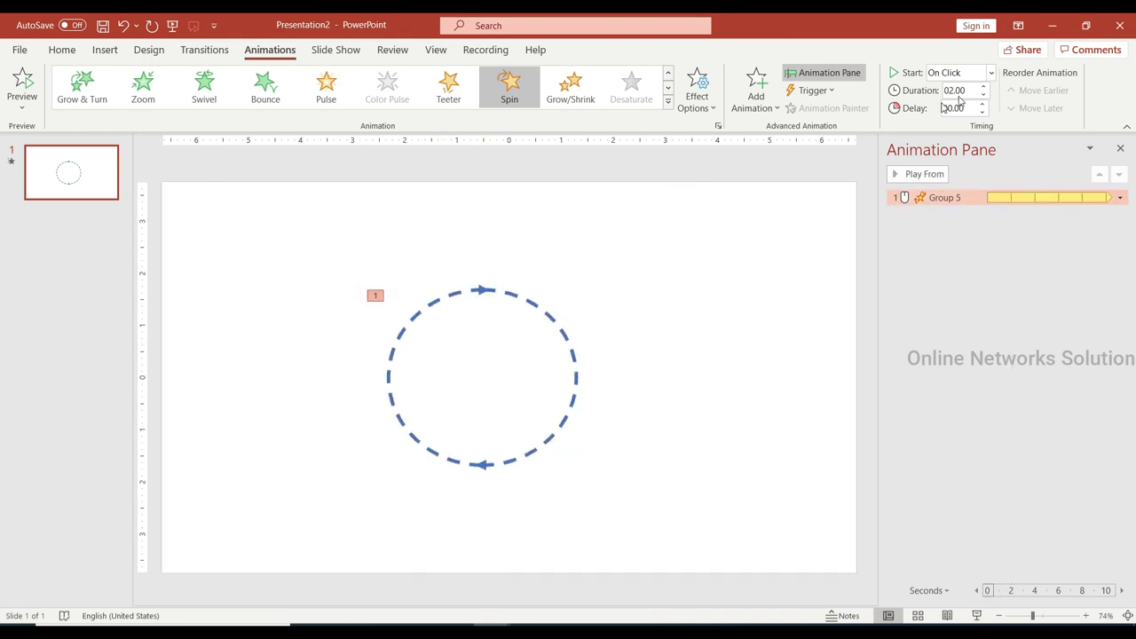
left_click(990, 73)
left_click(965, 110)
key("F5")
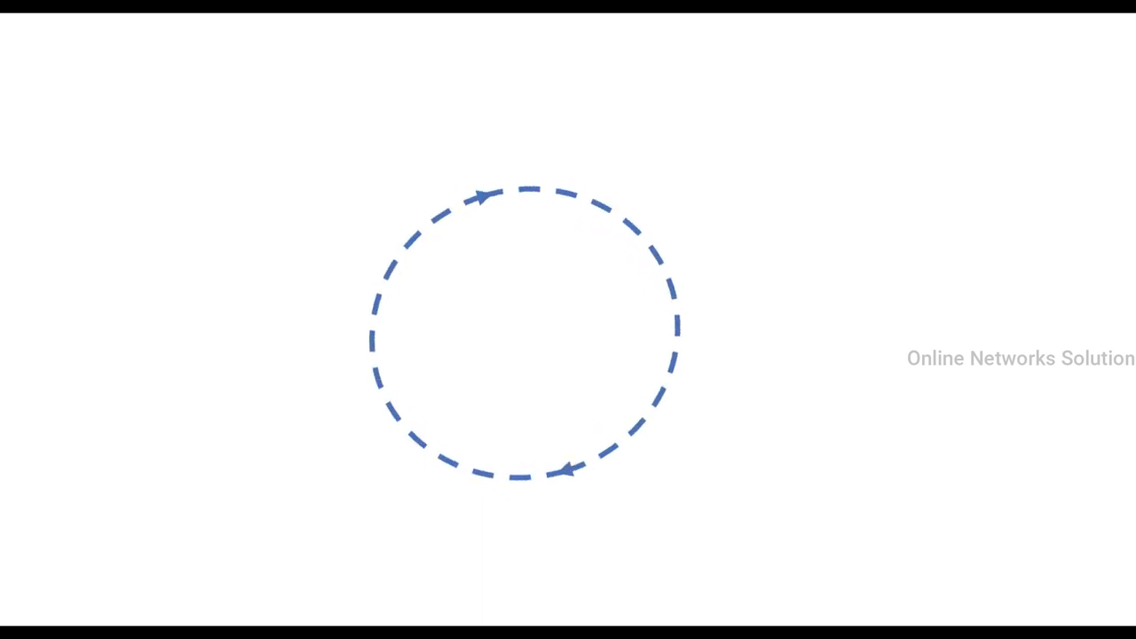
key("Escape")
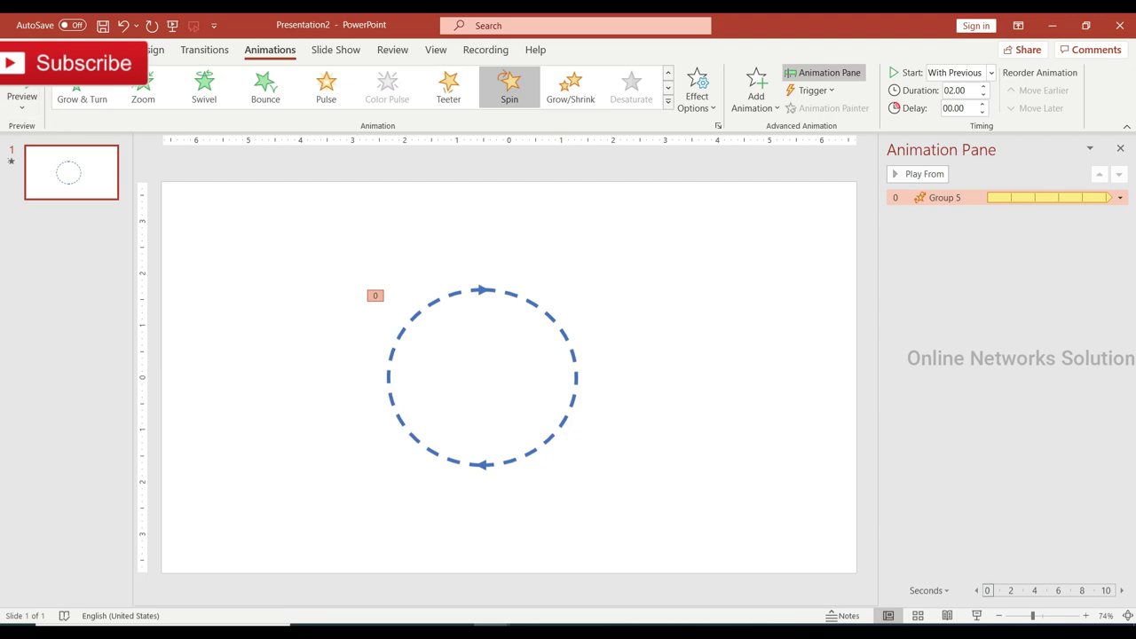
Step: Create a Medium-quality animated GIF and save it as test1.gif in powerpoint tutorial
left_click(22, 49)
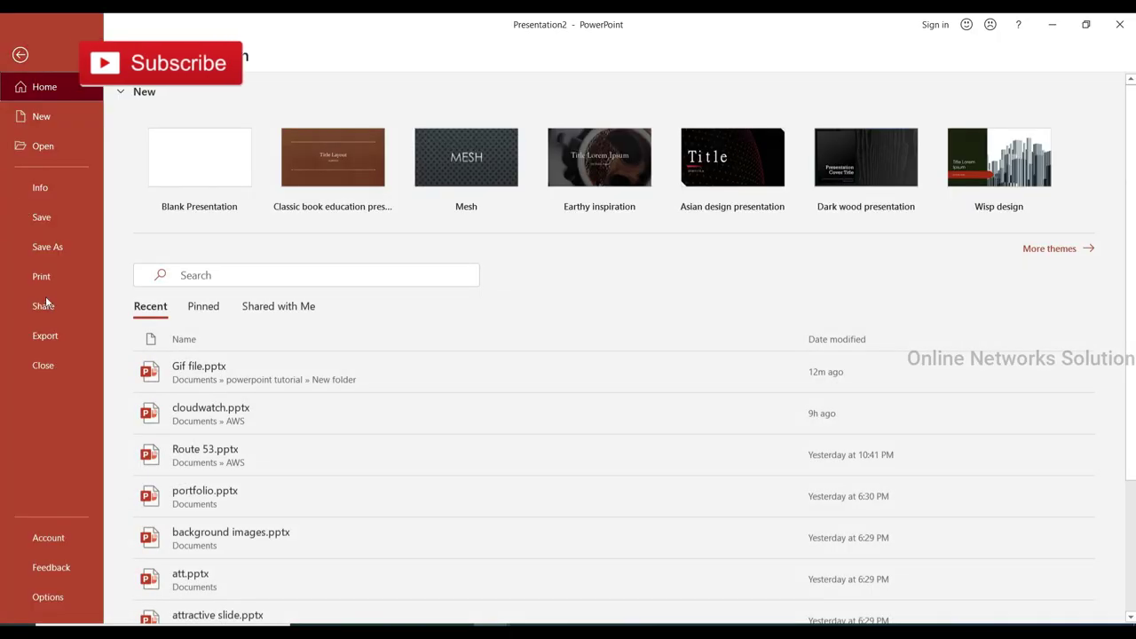
left_click(51, 336)
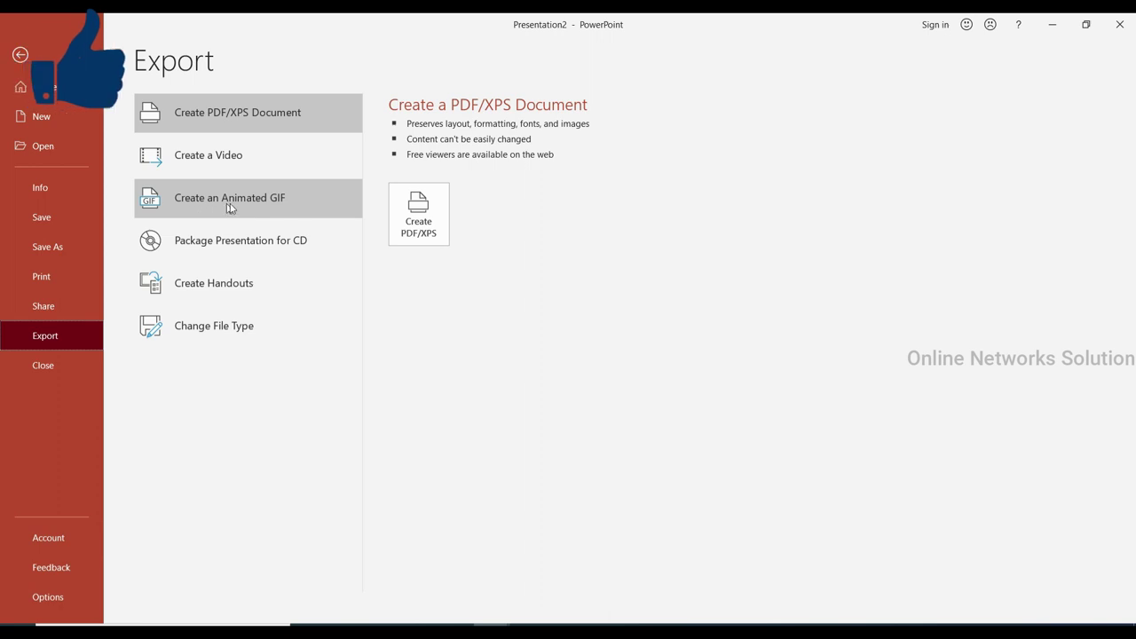
left_click(269, 205)
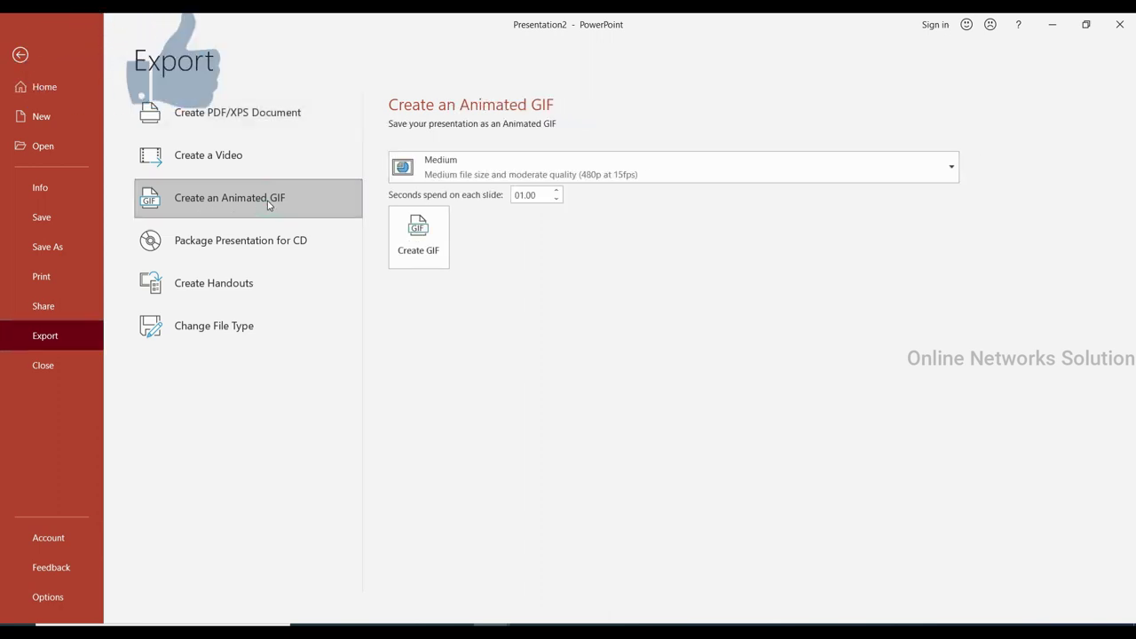
left_click(428, 247)
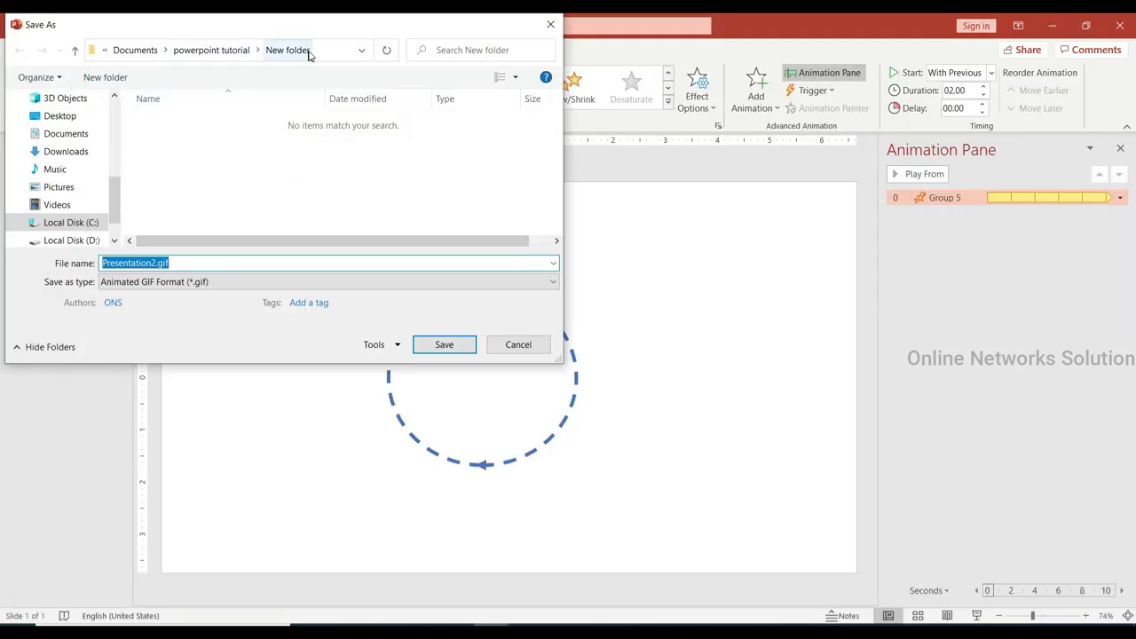
left_click(214, 53)
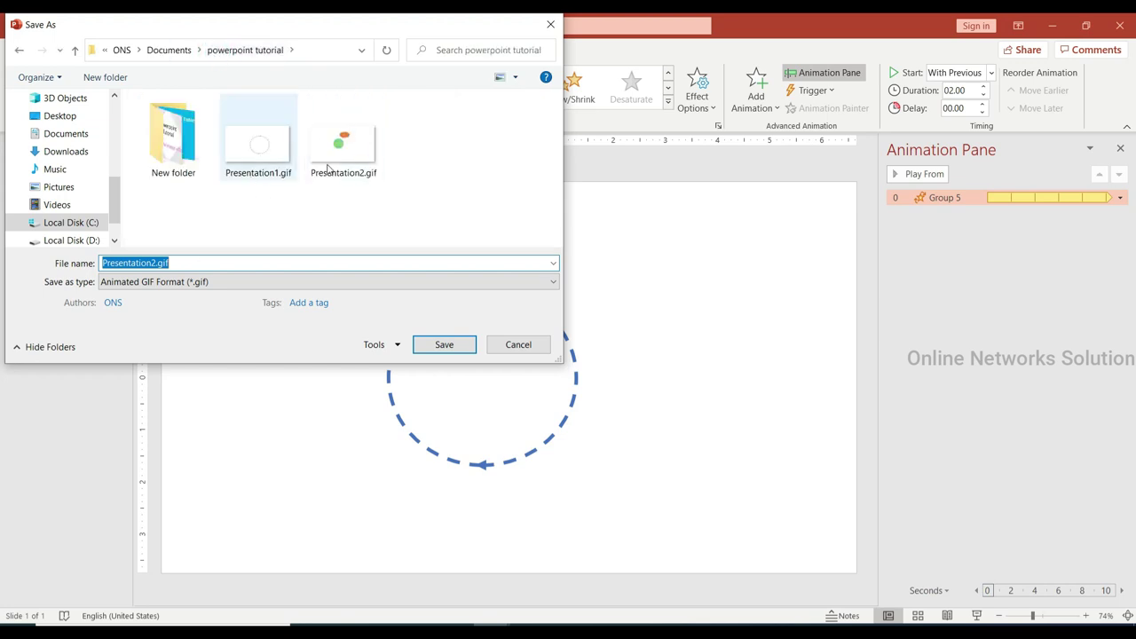
type("test1")
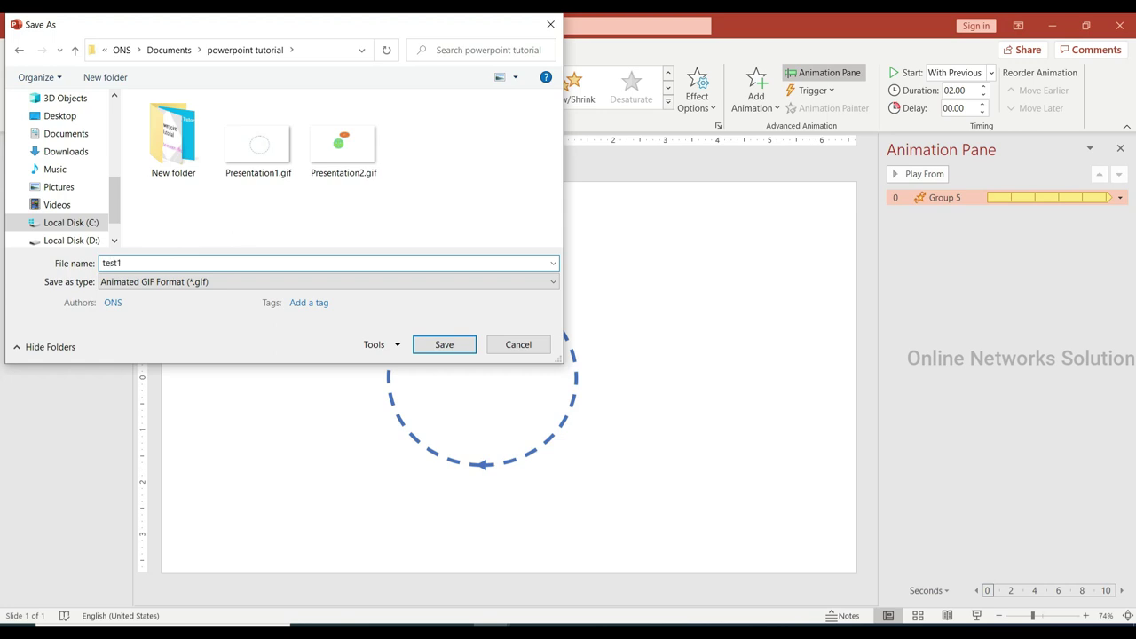
left_click(435, 346)
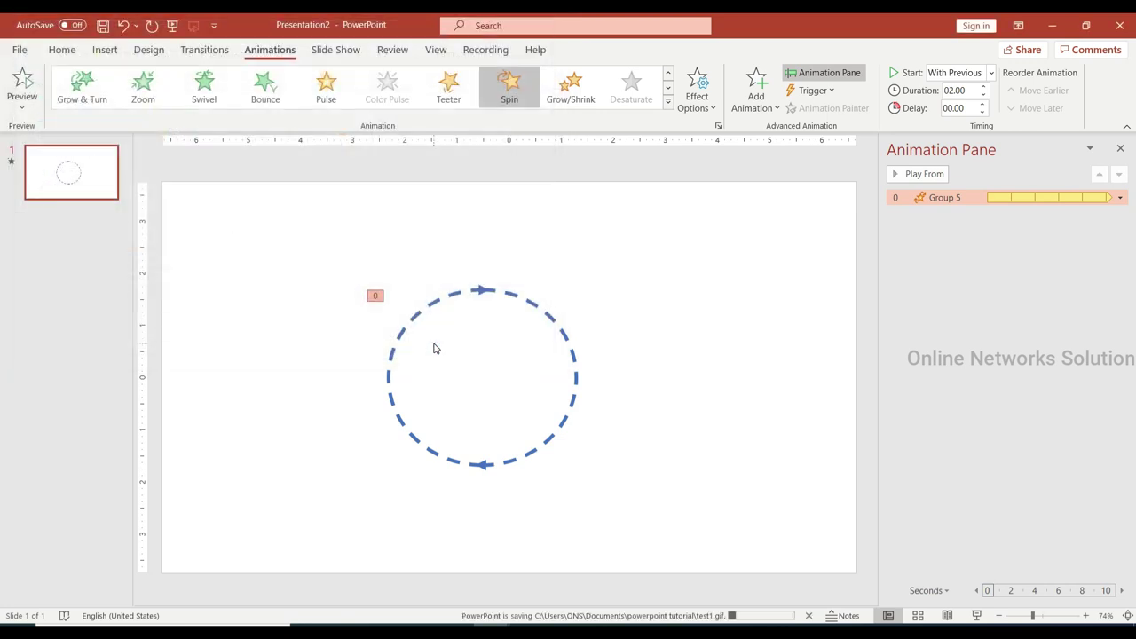
Step: Bring the powerpoint tutorial folder forward and open the exported test1.gif
mouse_move(382, 631)
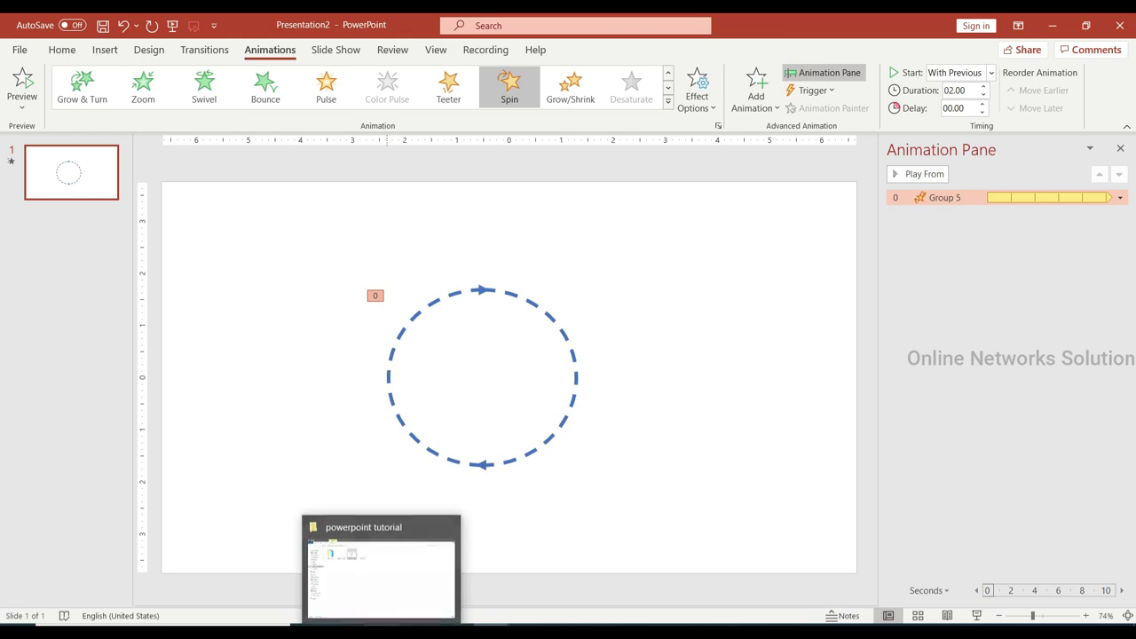
left_click(383, 600)
left_click(424, 155)
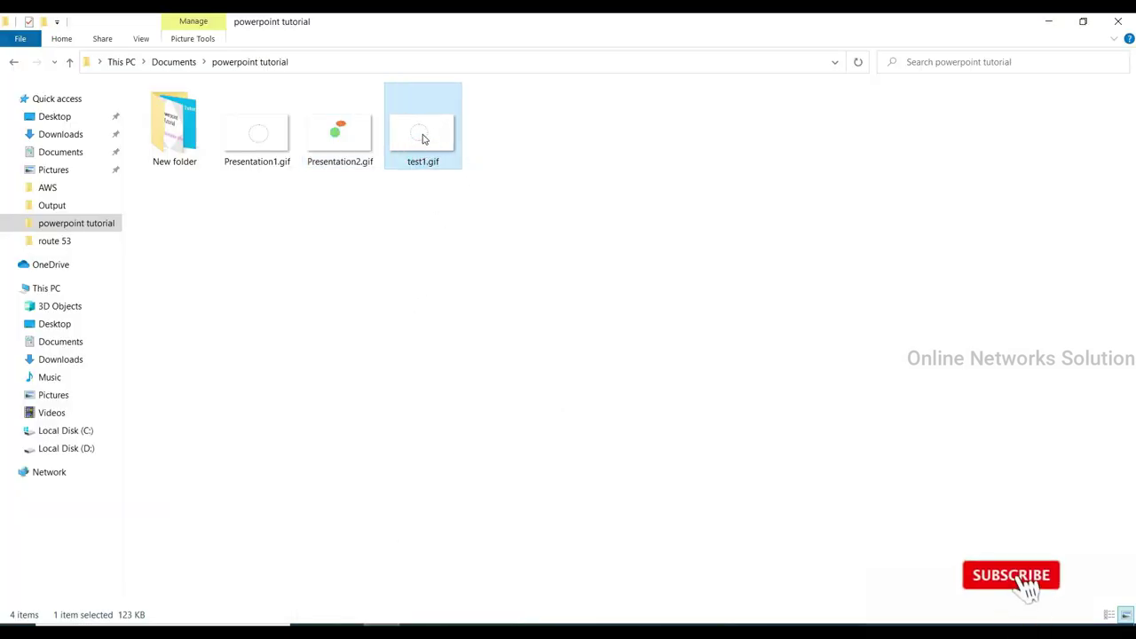
mouse_move(422, 138)
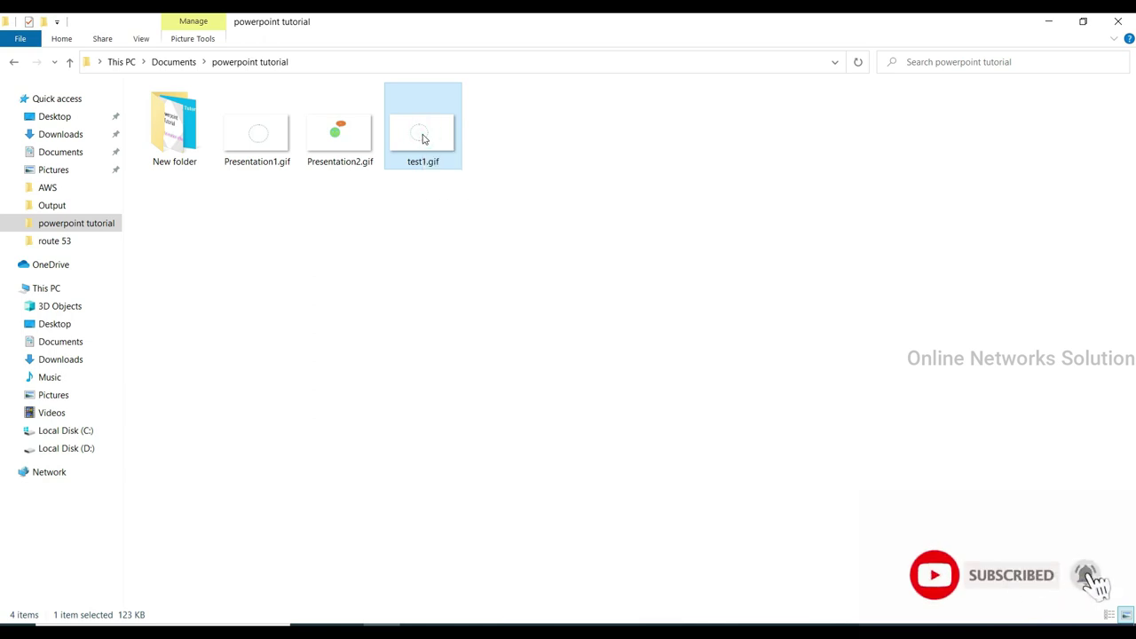
double_click(424, 139)
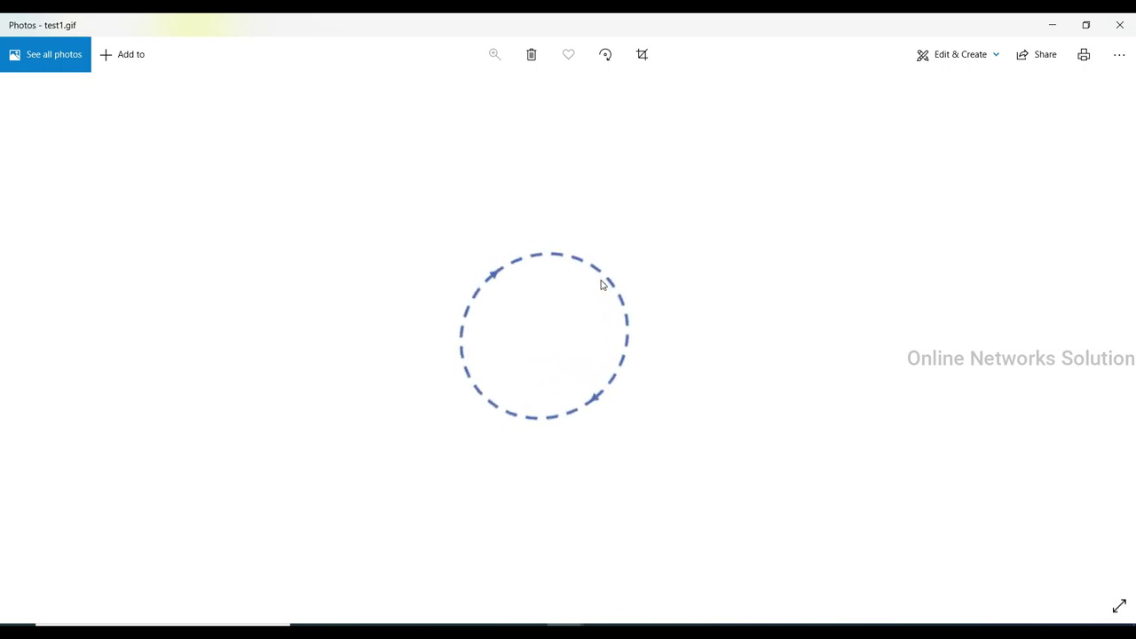
Step: Close the Photos viewer after test1.gif's spinning circle plays and return to PowerPoint
left_click(1121, 25)
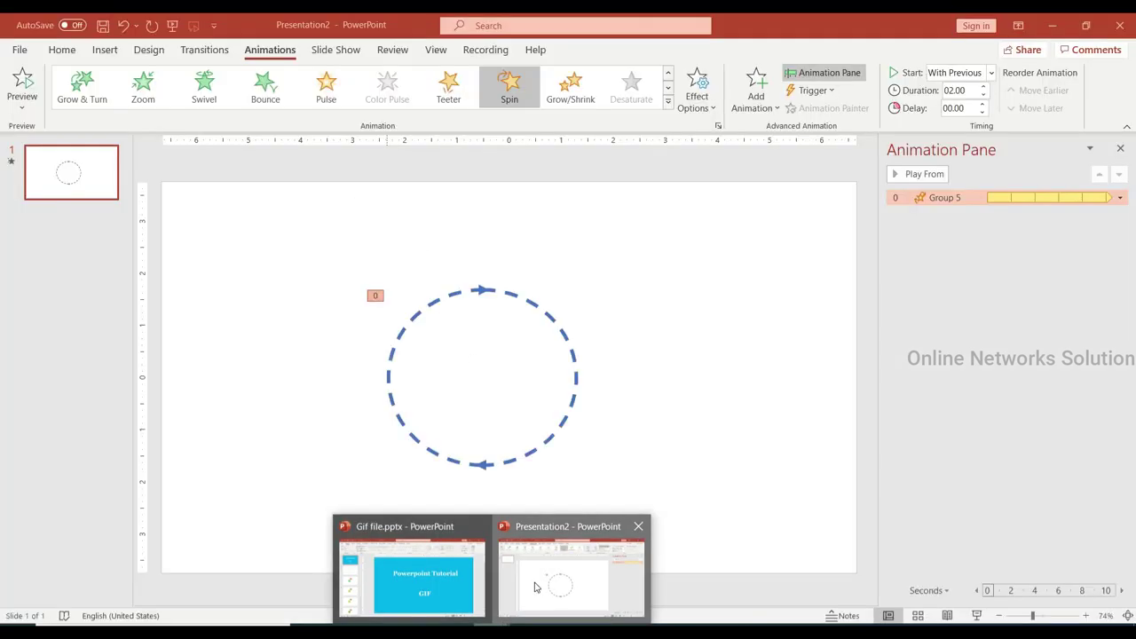
left_click(535, 587)
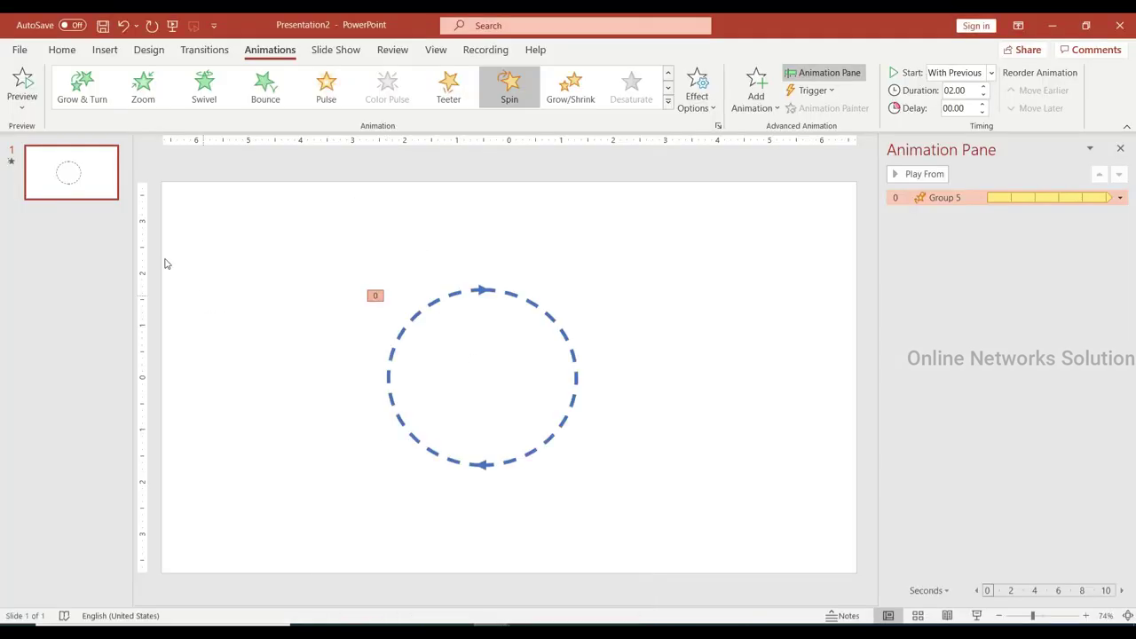
Step: Hide slide 1 from the slide show and add a blank second slide
right_click(83, 184)
left_click(137, 469)
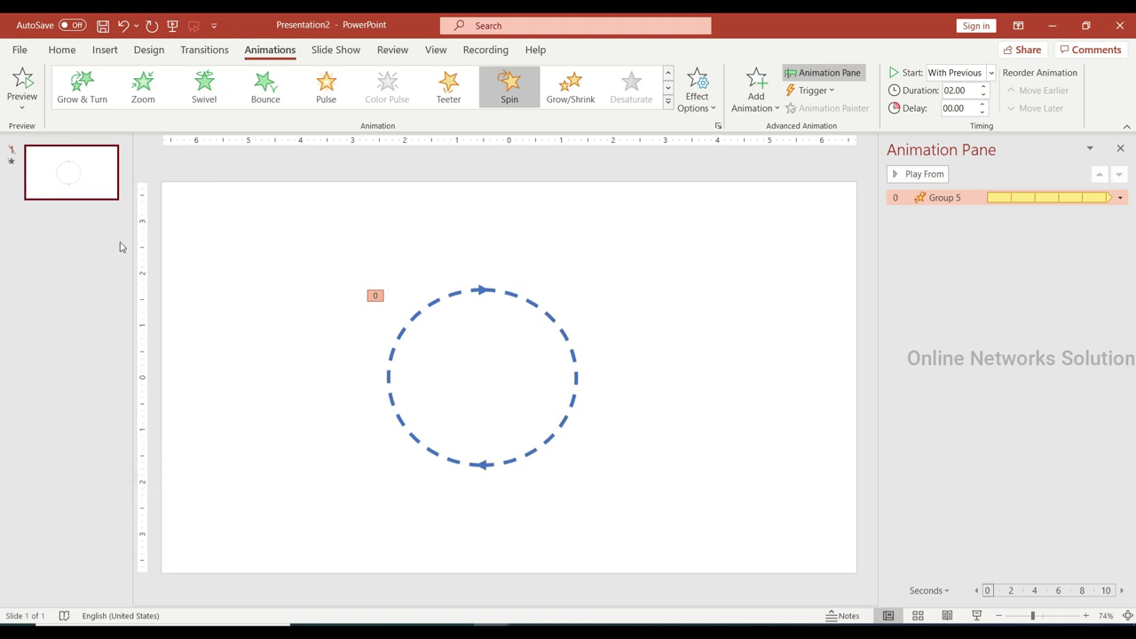
left_click(66, 51)
left_click(142, 102)
left_click(167, 315)
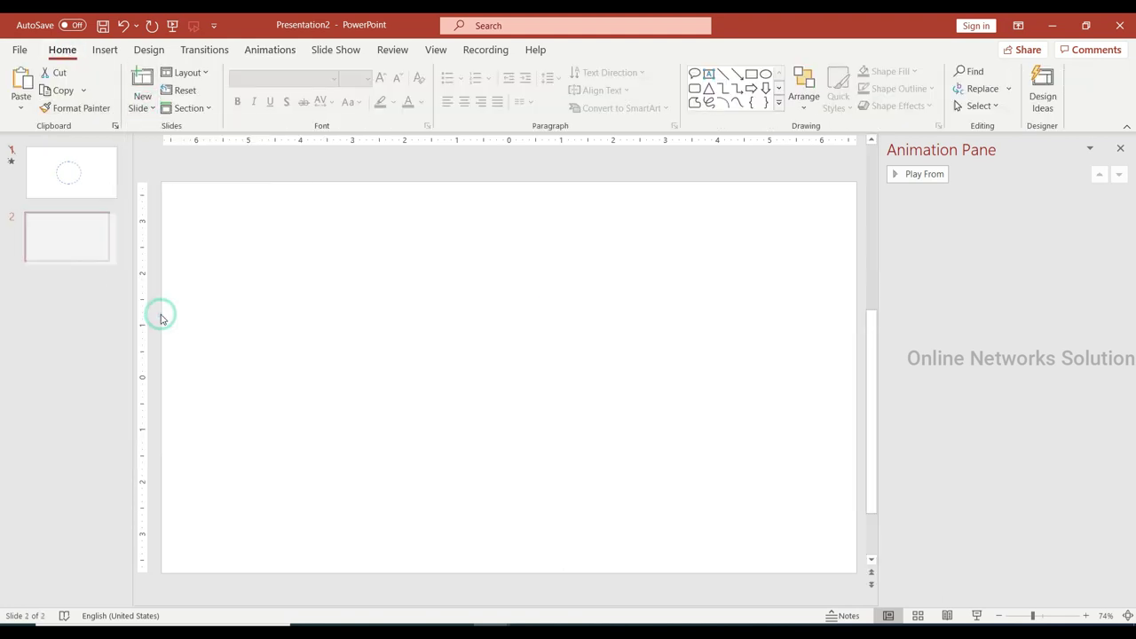
left_click(1122, 153)
Step: Insert the angry-face icon from the icon library onto slide 2
left_click(105, 50)
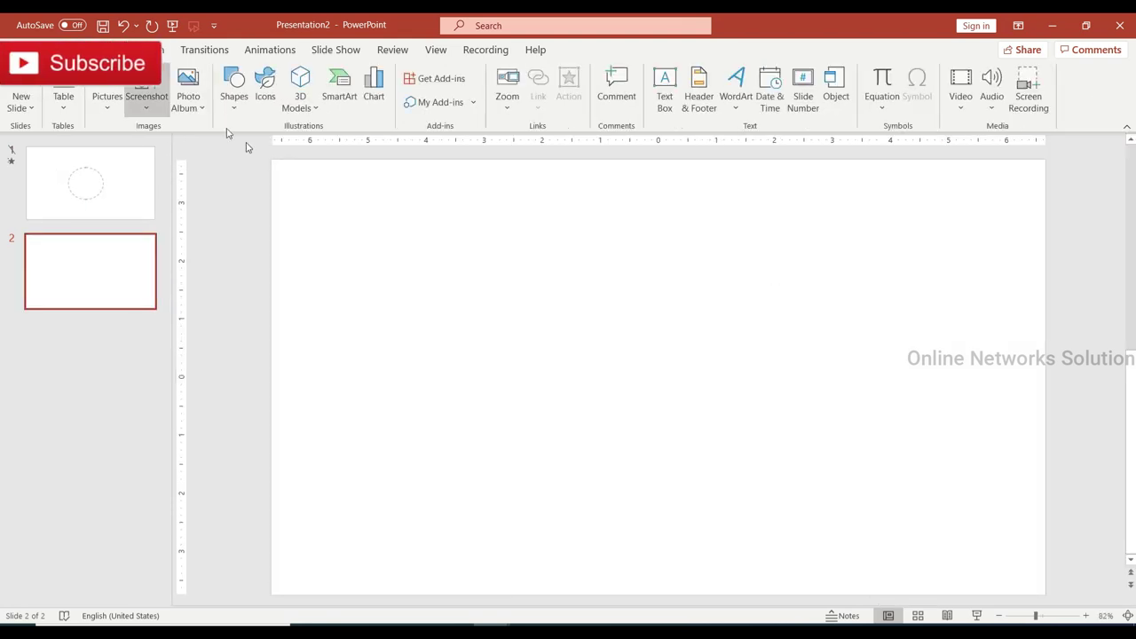
left_click(266, 100)
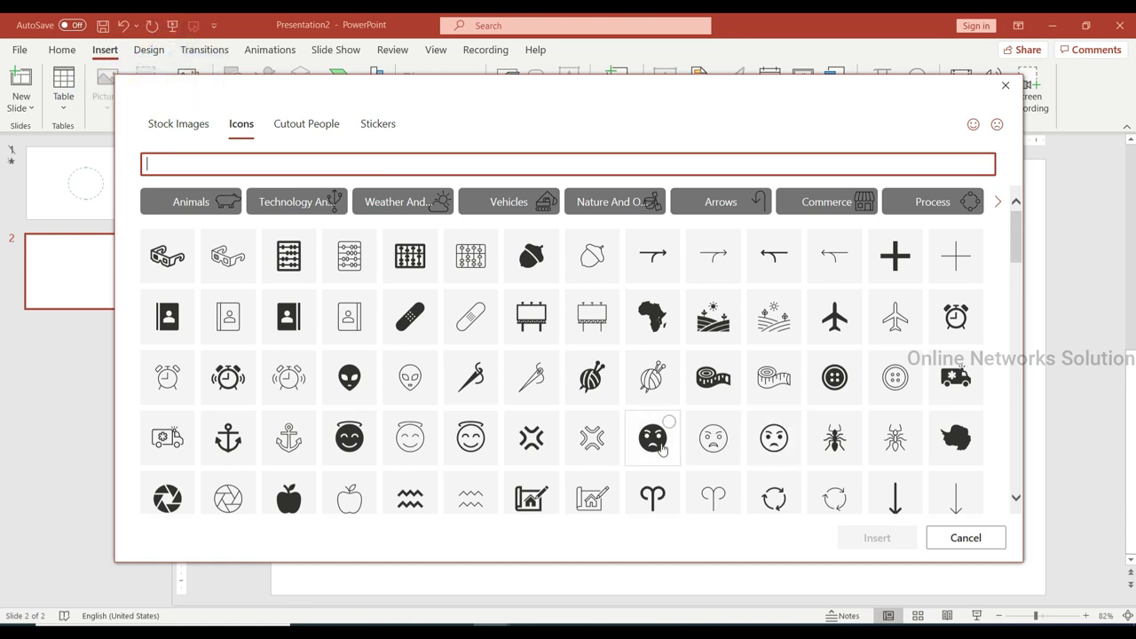
left_click(662, 444)
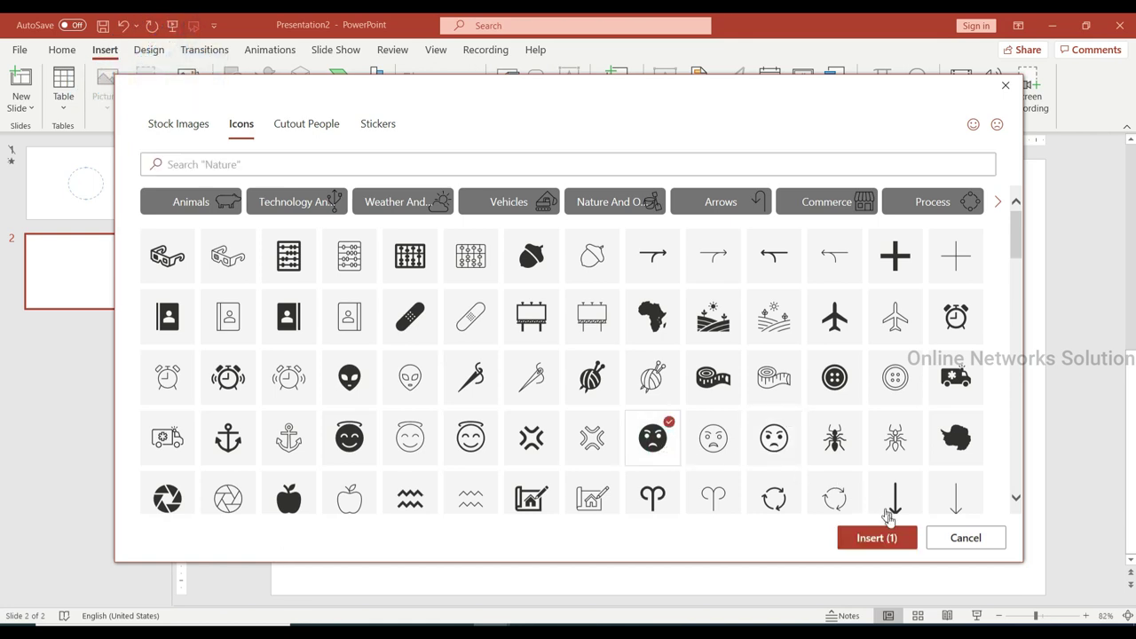
left_click(878, 538)
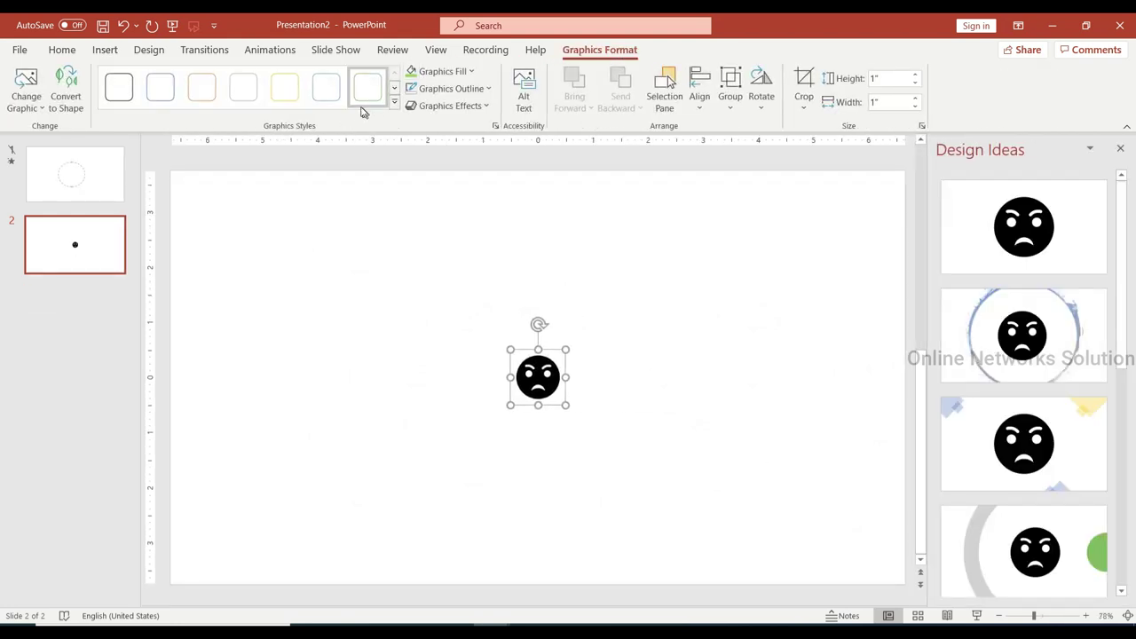
Step: Give the face an outlined graphics style and light green fill, and enlarge it to 2.83 inches
left_click(316, 101)
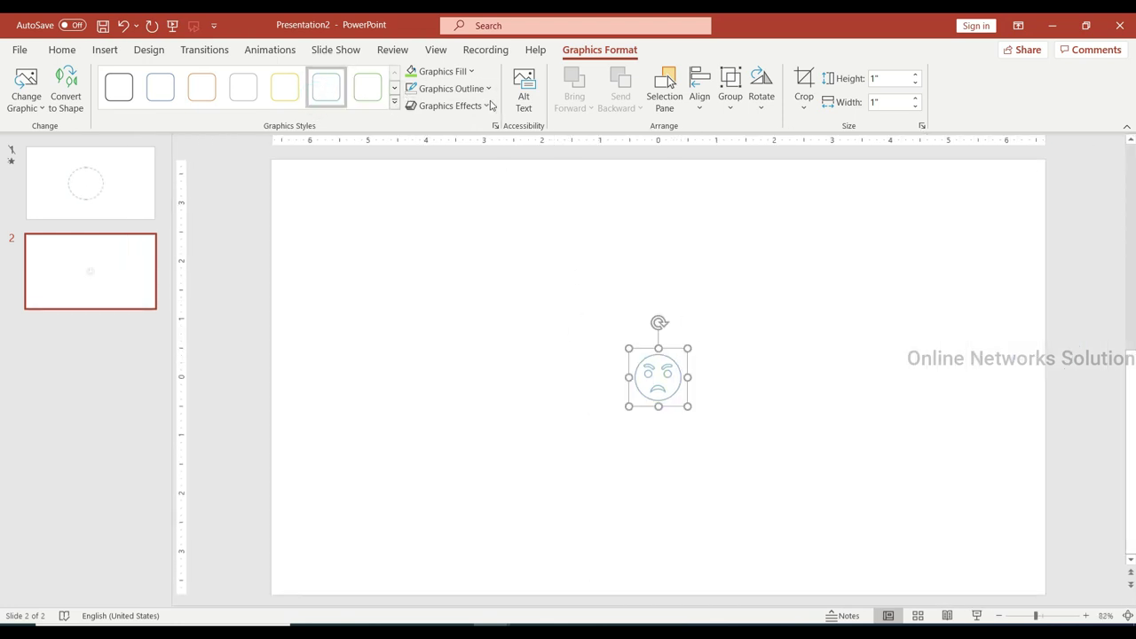
left_click(471, 76)
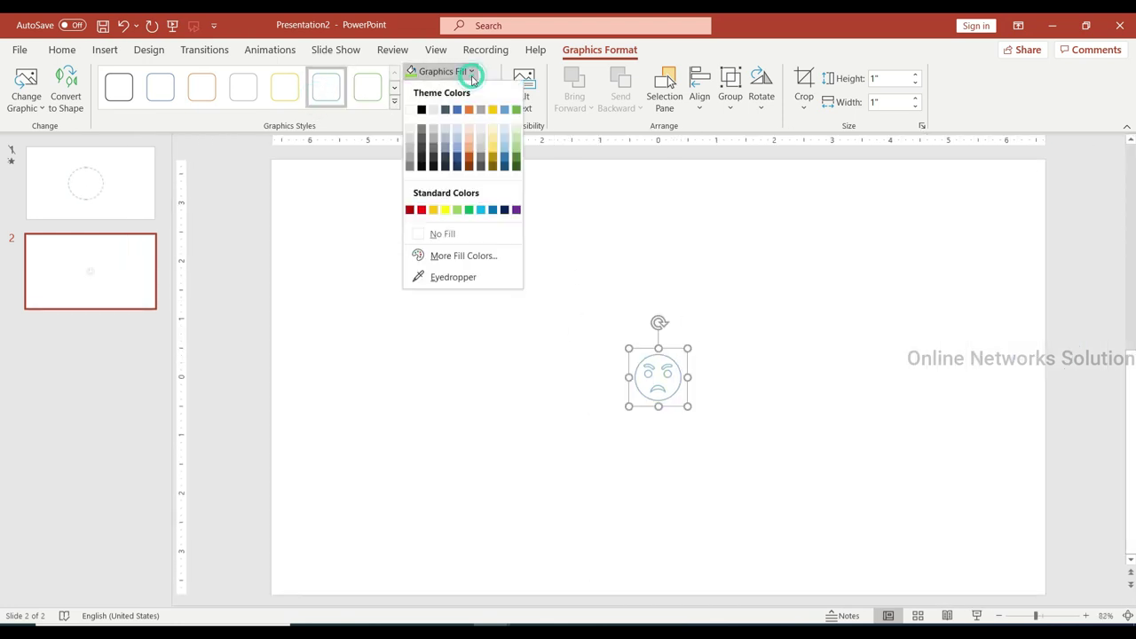
left_click(458, 210)
mouse_move(687, 348)
left_mouse_down()
mouse_move(754, 305)
mouse_move(793, 242)
left_mouse_up()
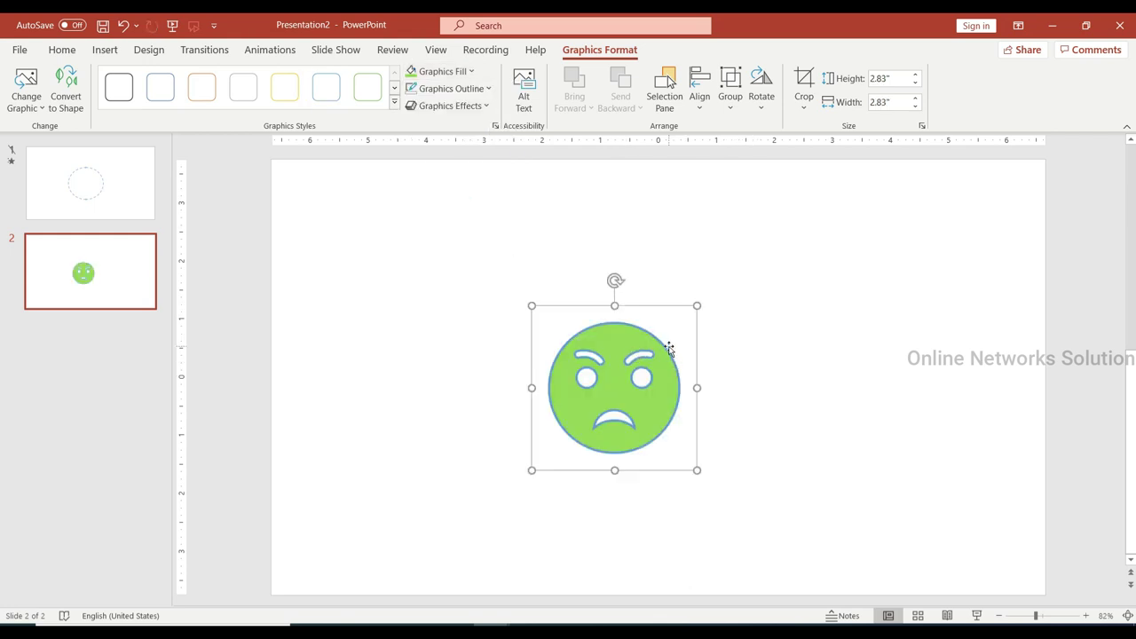
Step: Thicken the face's outline to 4½ pt
left_click(489, 89)
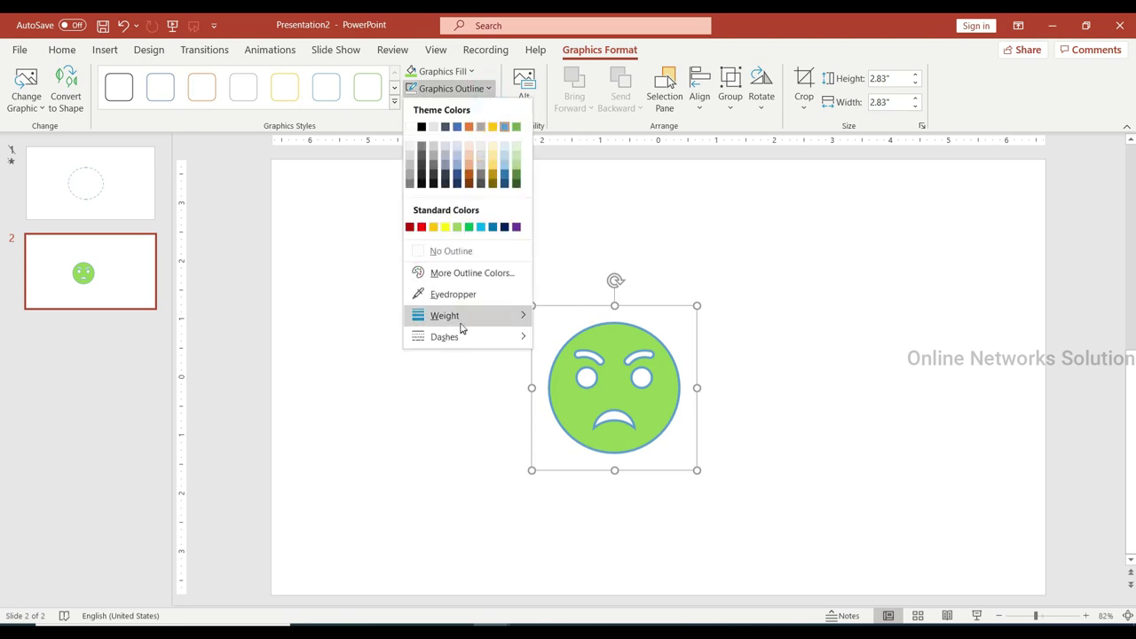
mouse_move(461, 322)
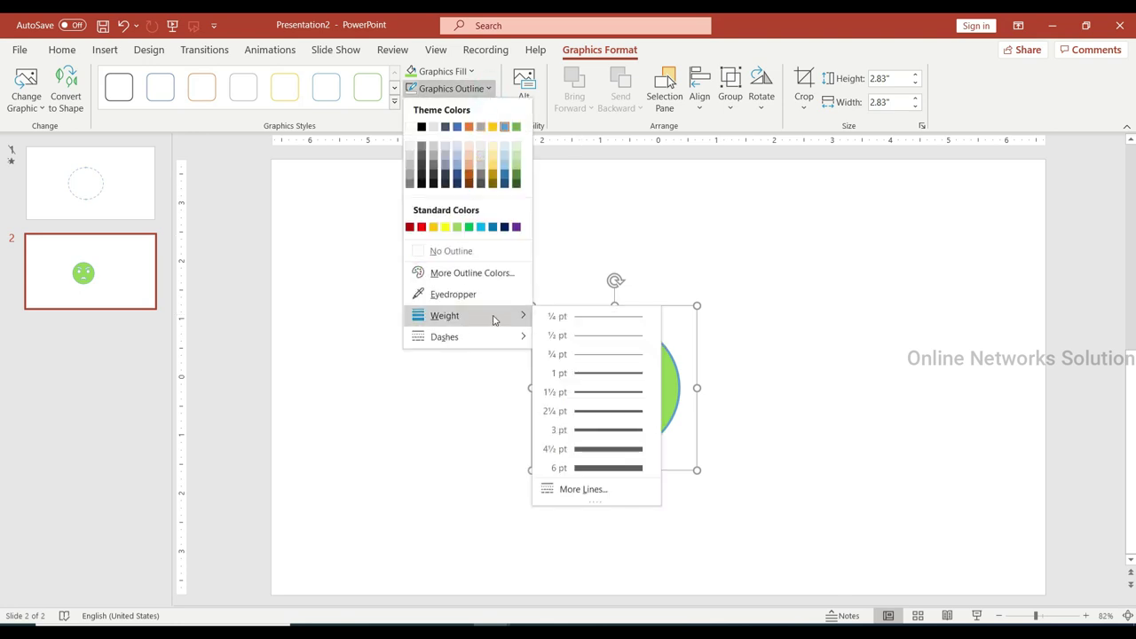
left_click(585, 450)
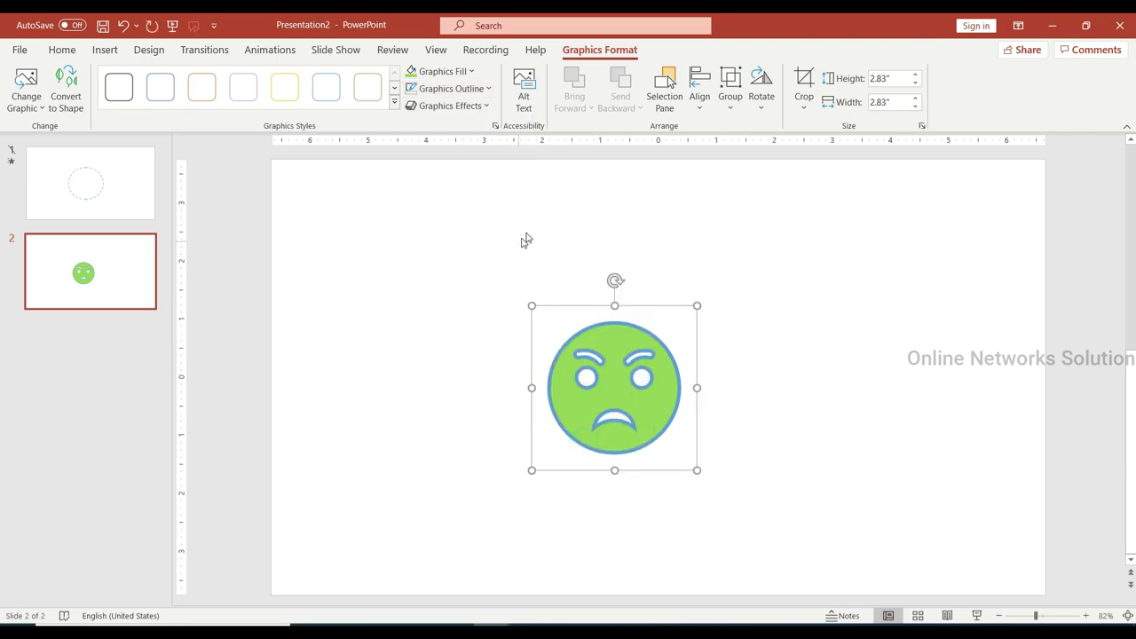
left_click(61, 50)
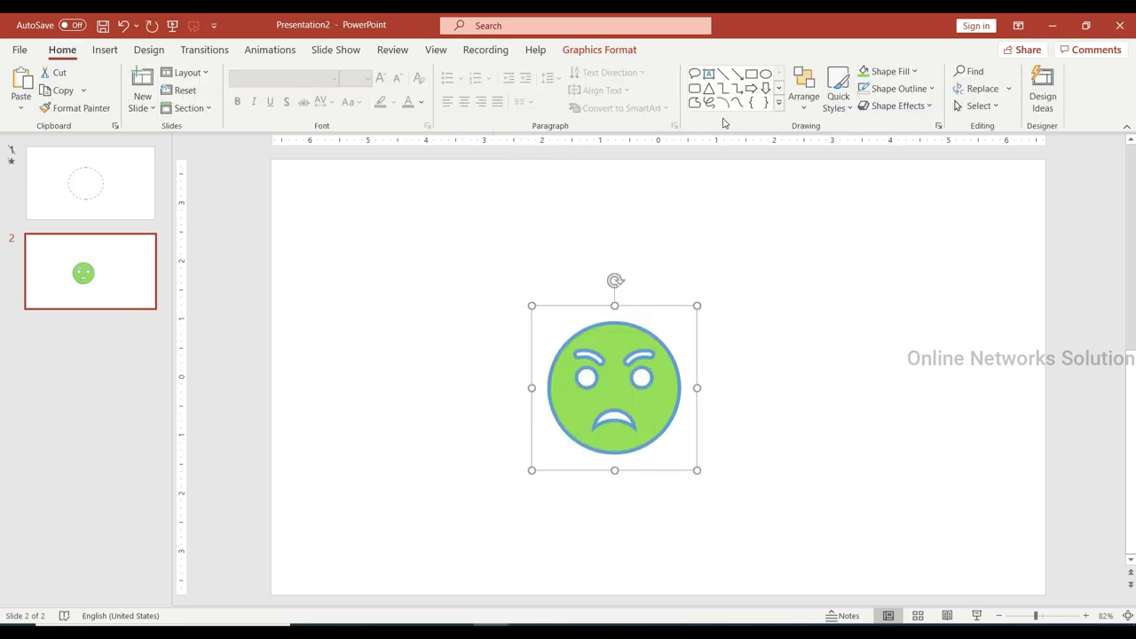
Step: Draw an oval callout above-right of the face and apply the Gold shape style
left_click(778, 107)
scroll(755, 453, "down", 1)
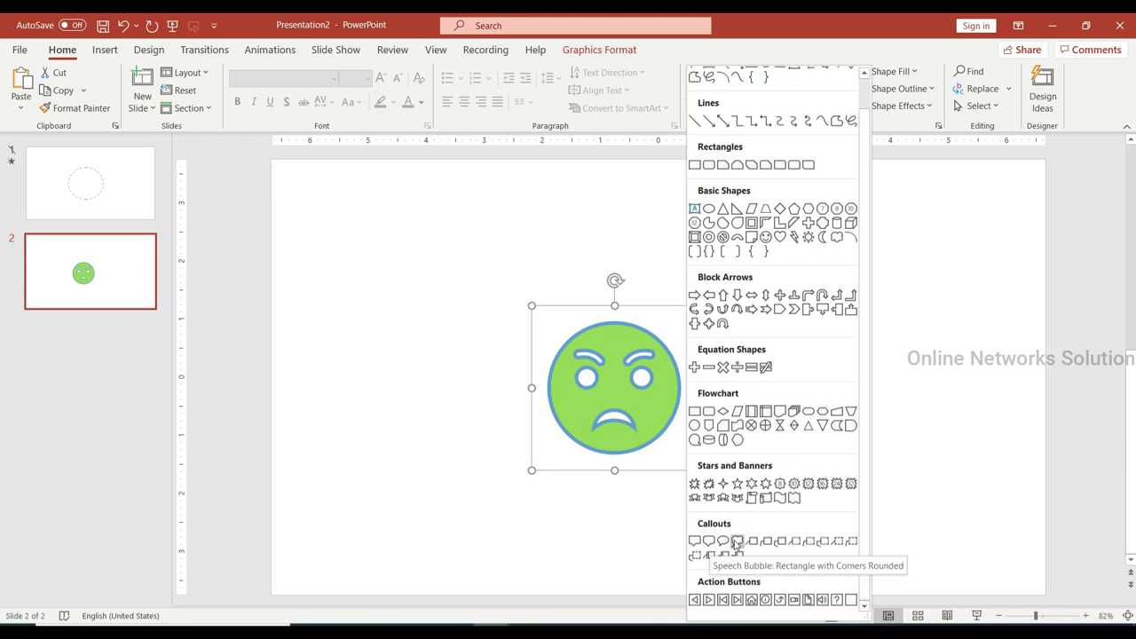
left_click(727, 541)
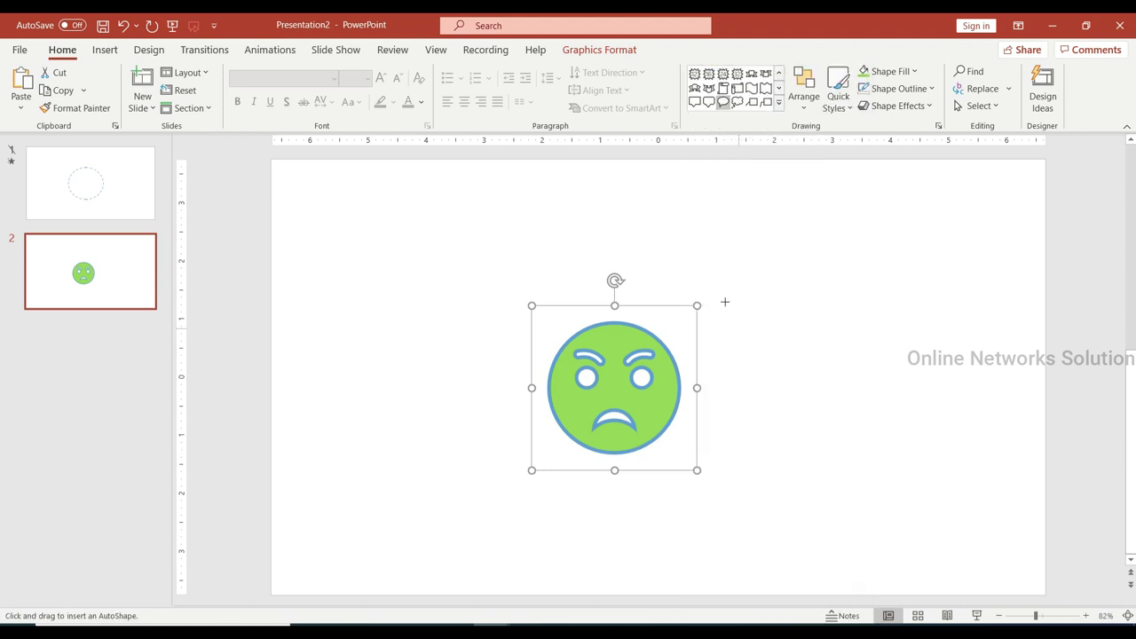
left_click_drag(682, 241, 774, 320)
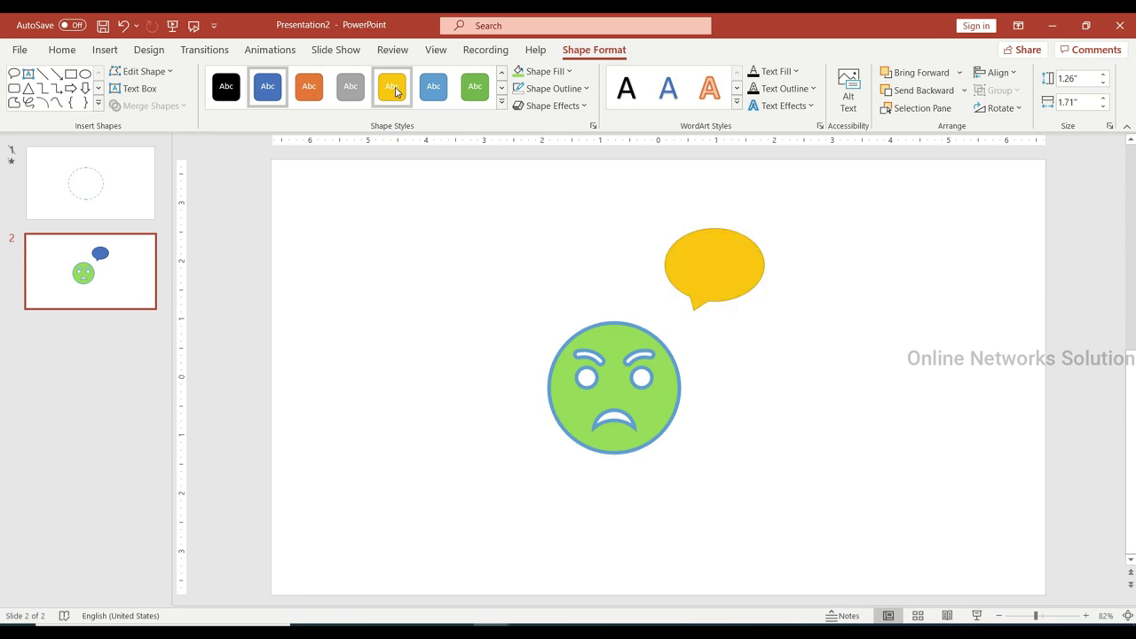
left_click(395, 92)
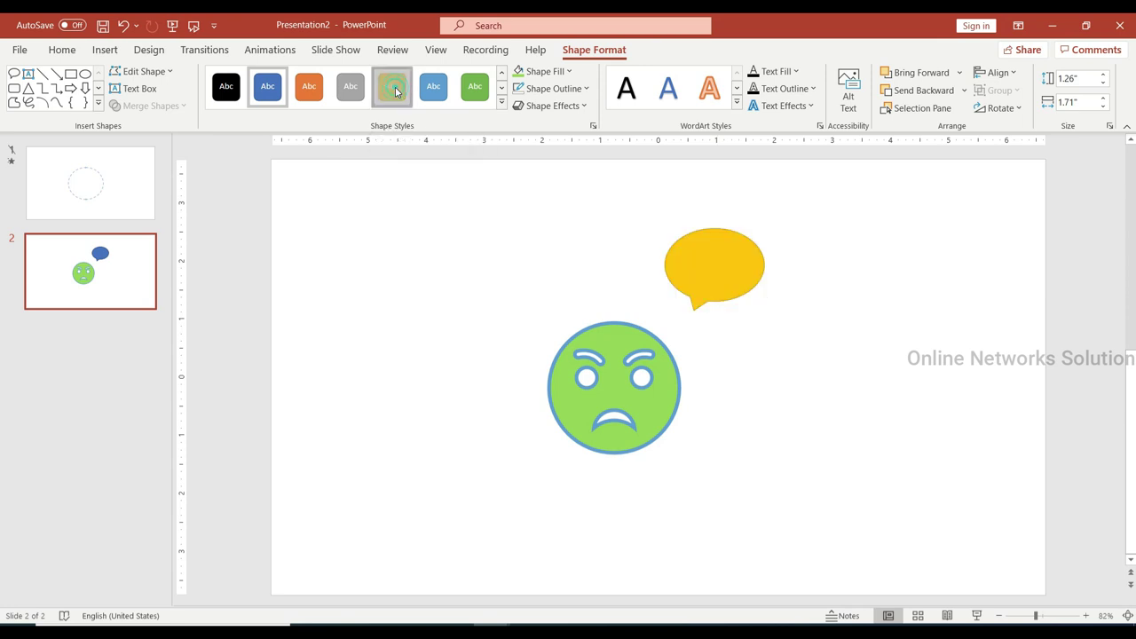
left_click(708, 256)
left_click(709, 261)
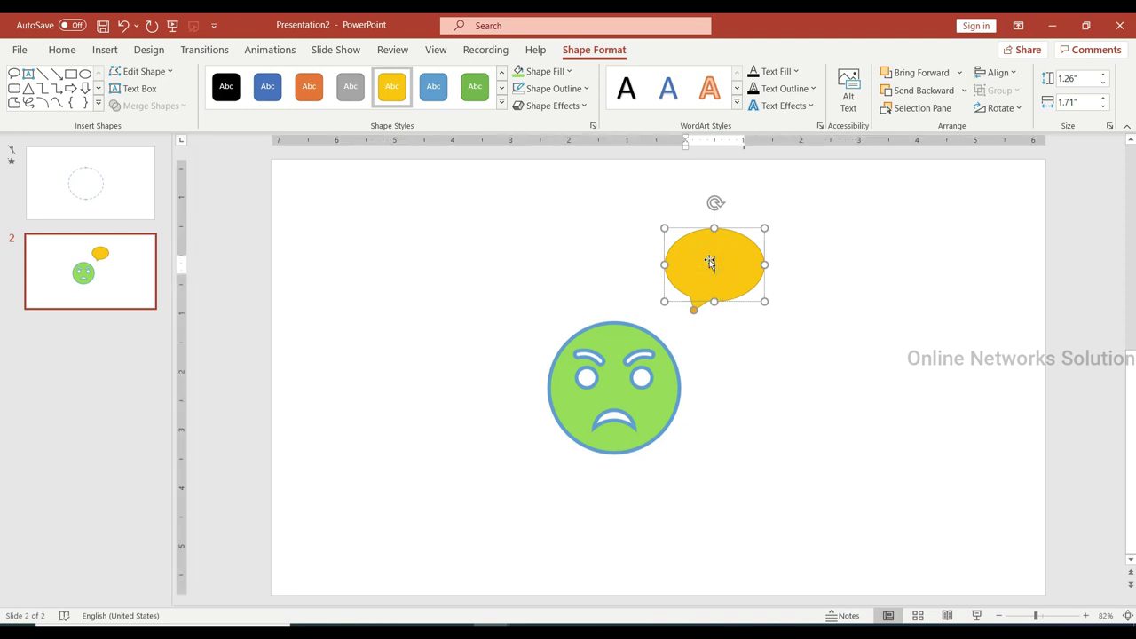
Step: Type 'Hi!' in the speech bubble and set it to 36 pt
type("H")
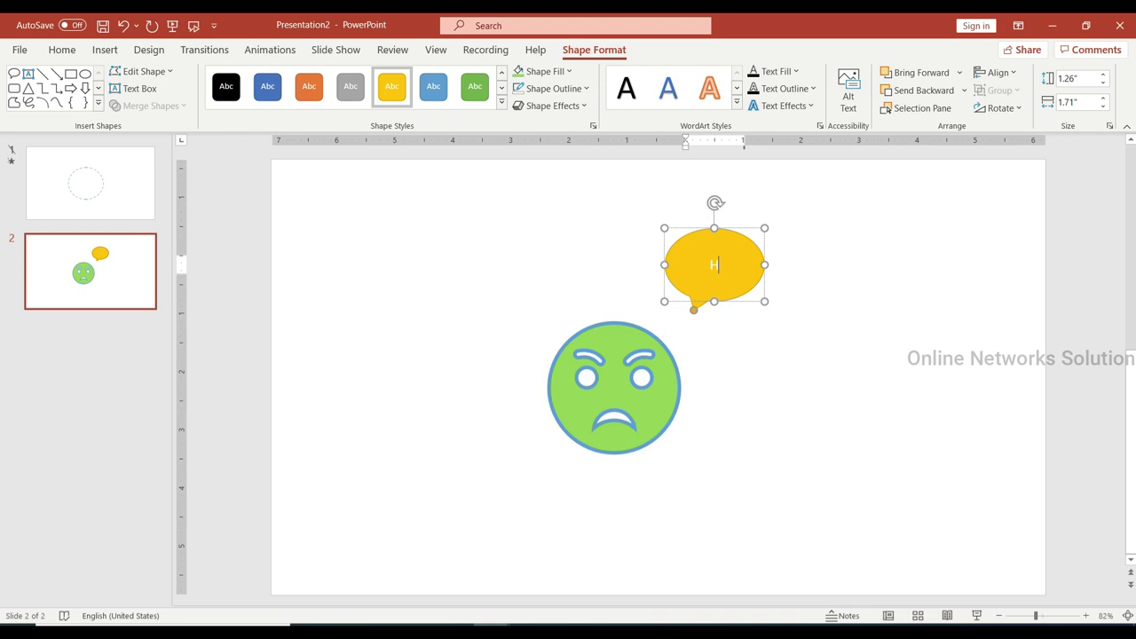
type("i!")
double_click(713, 266)
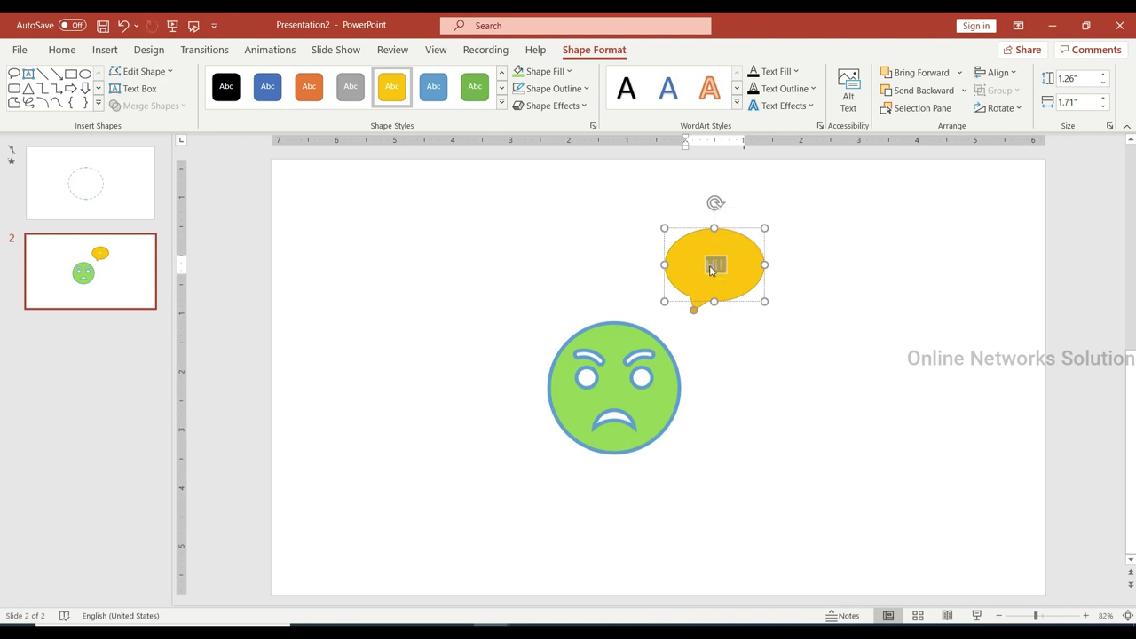
left_click(62, 50)
left_click(367, 78)
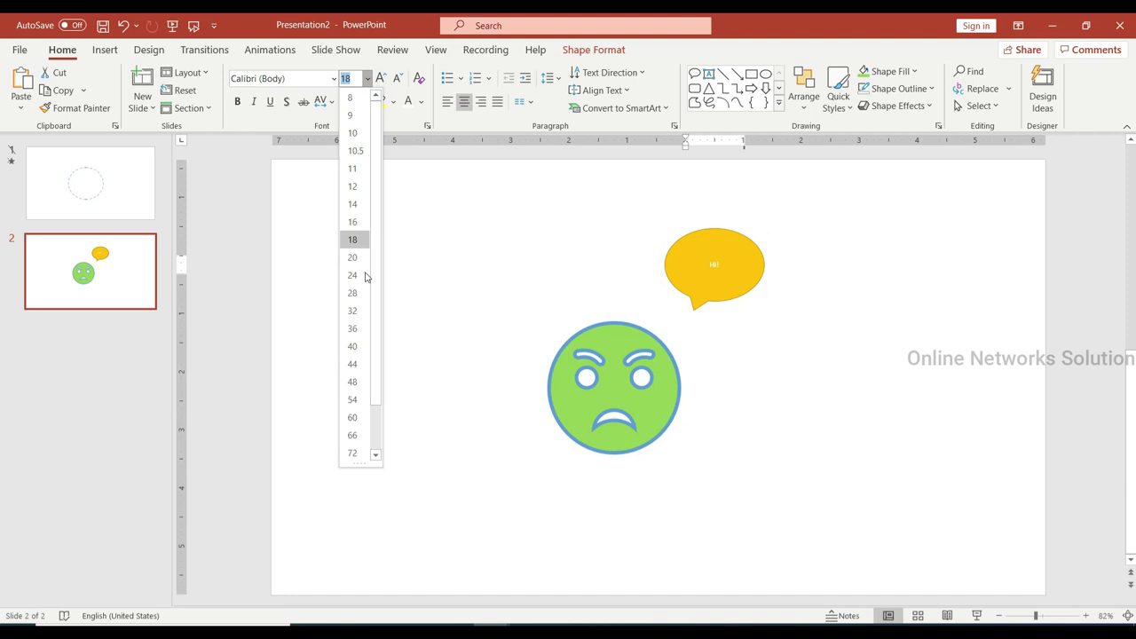
left_click(354, 329)
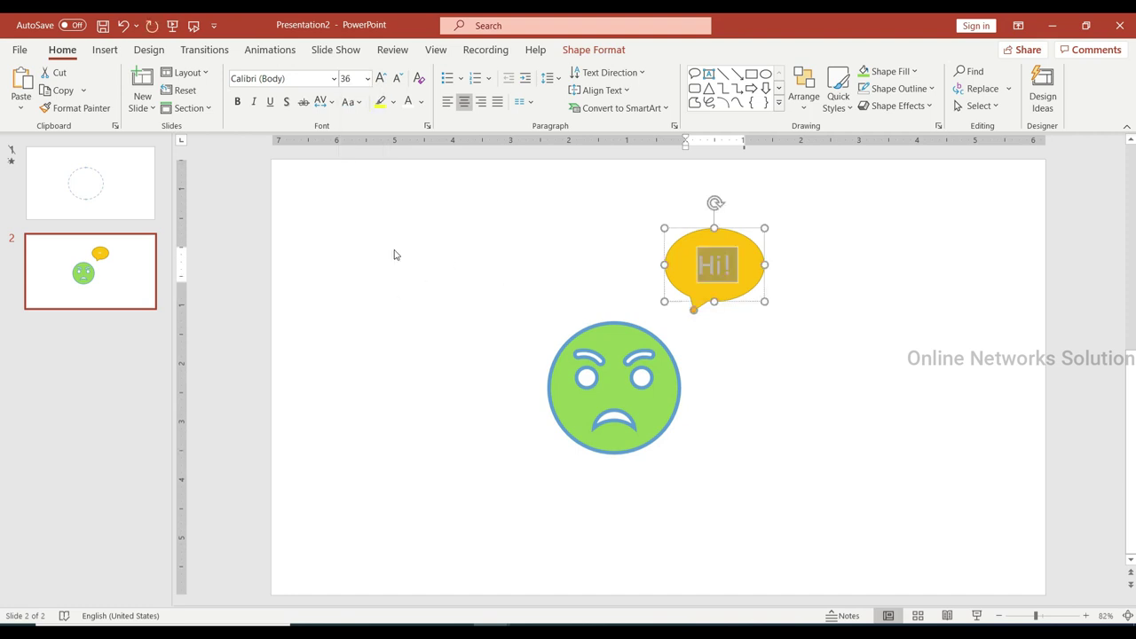
Step: Paste three copies of slide 2 to create slides 3, 4 and 5
left_click(124, 289)
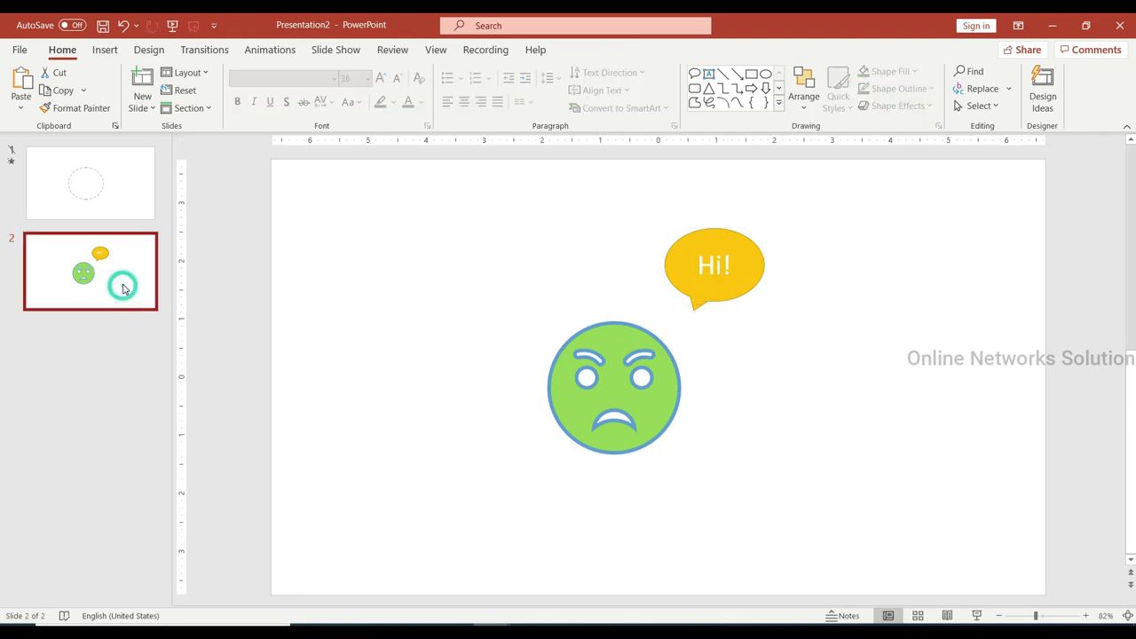
key("ctrl+v")
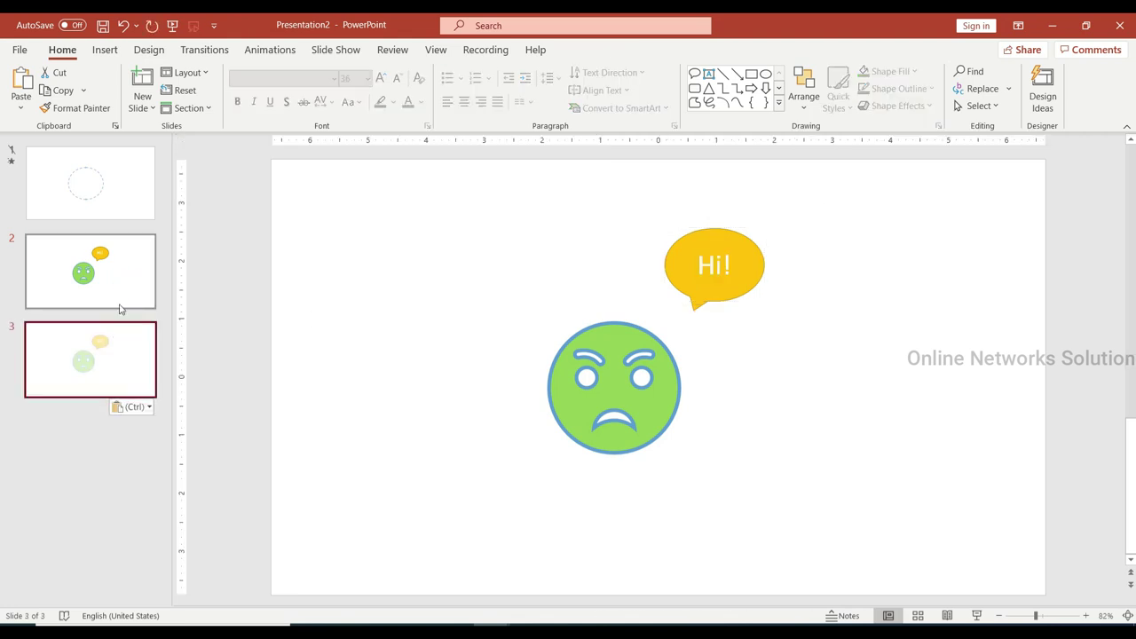
key("ctrl+v")
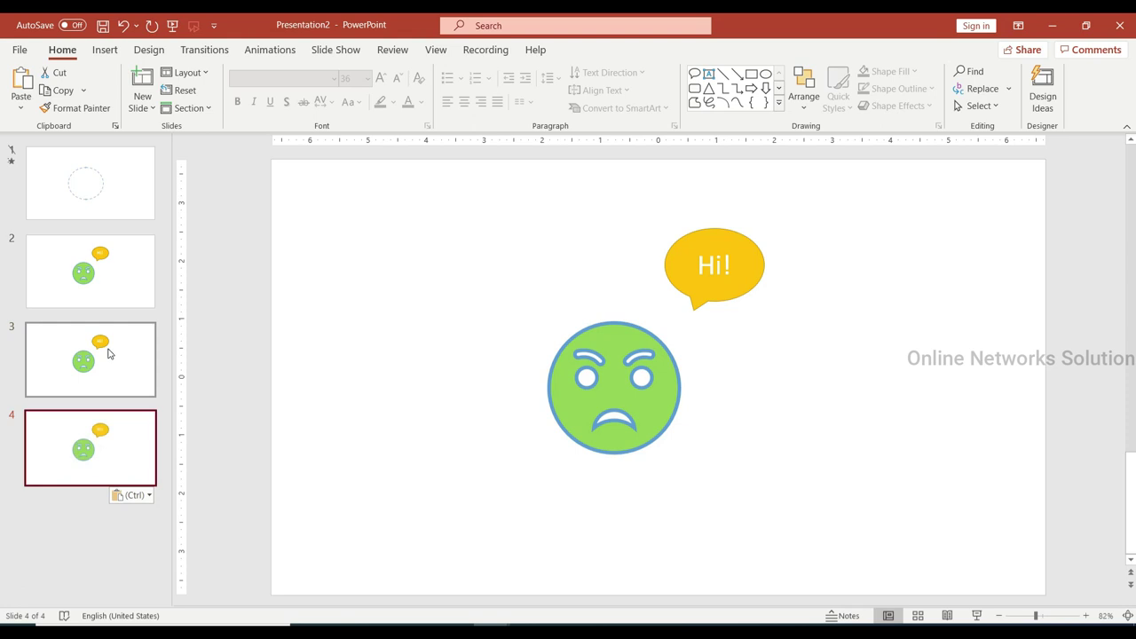
key("ctrl+v")
left_click(108, 354)
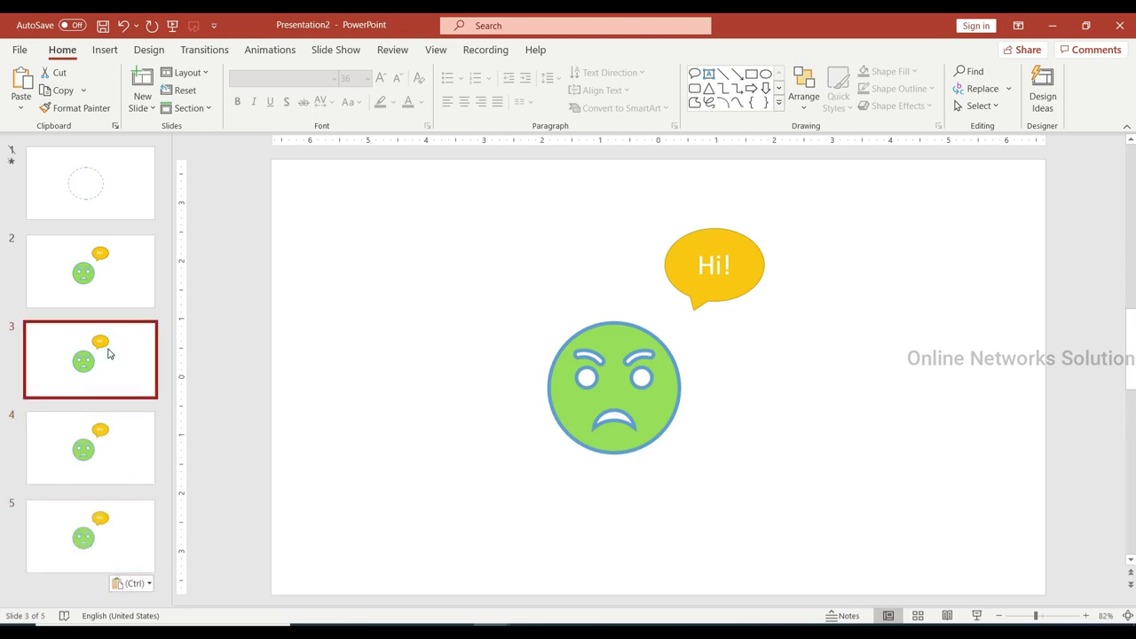
Step: Colour the H of 'Hi!' red on slide 3
left_click(717, 265)
left_click_drag(717, 265, 698, 266)
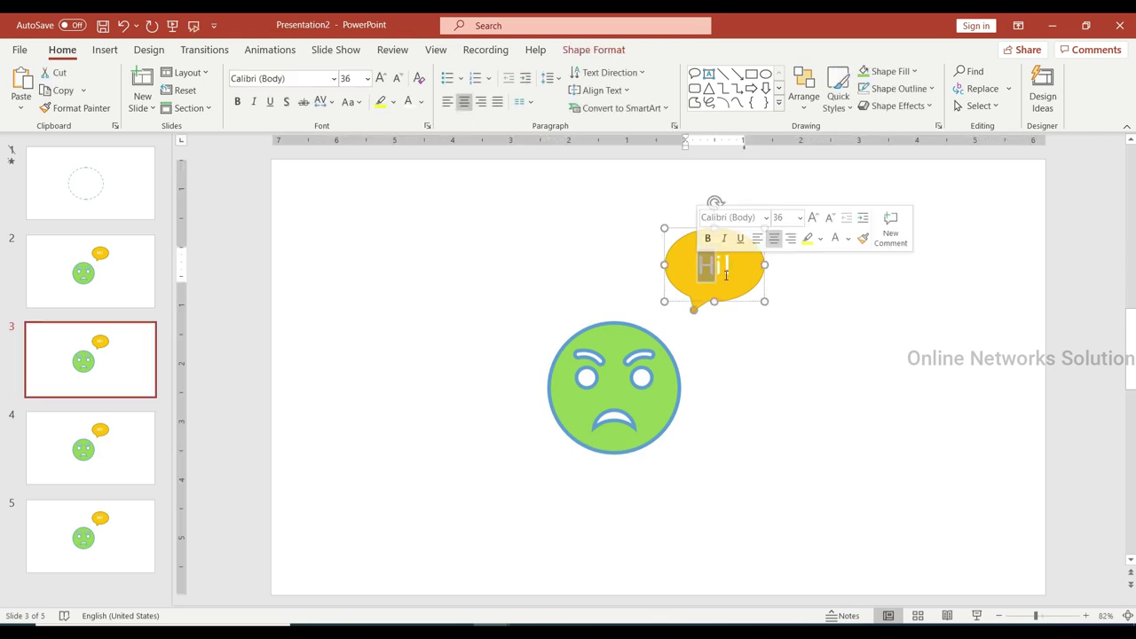
left_click(421, 102)
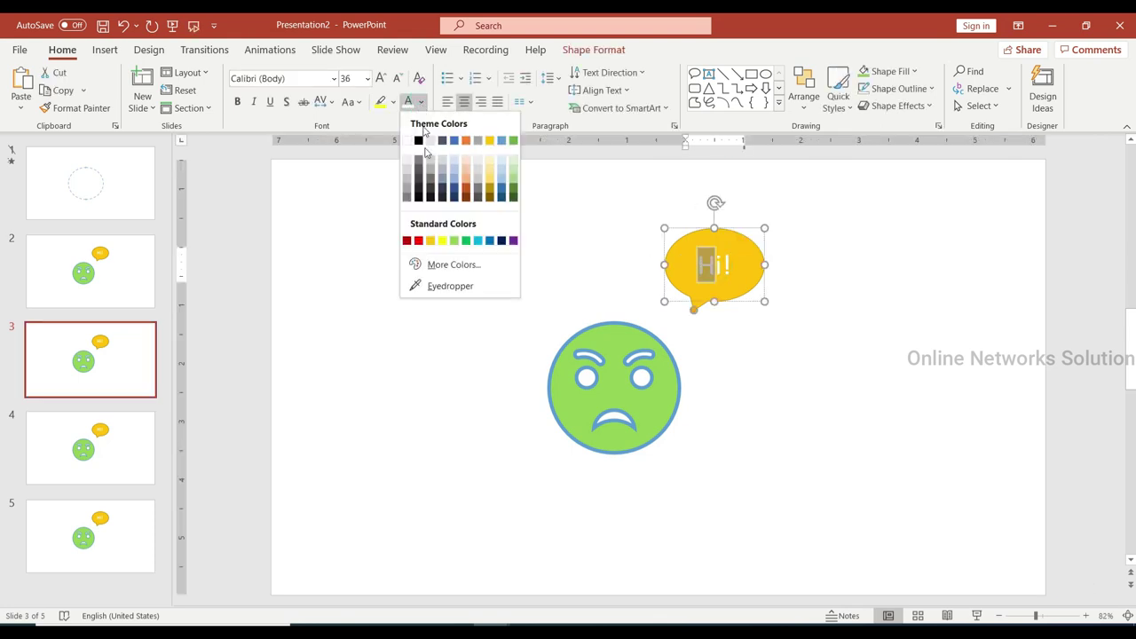
left_click(421, 241)
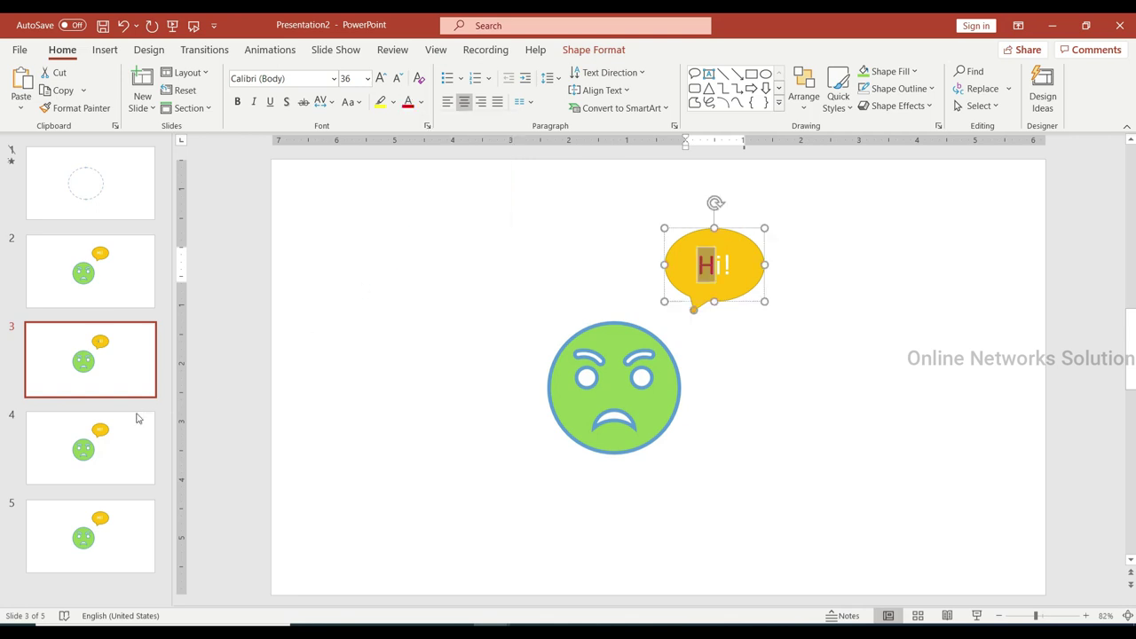
Step: Give the slide 3 face a light blue outline, then go to slide 4
left_click(672, 388)
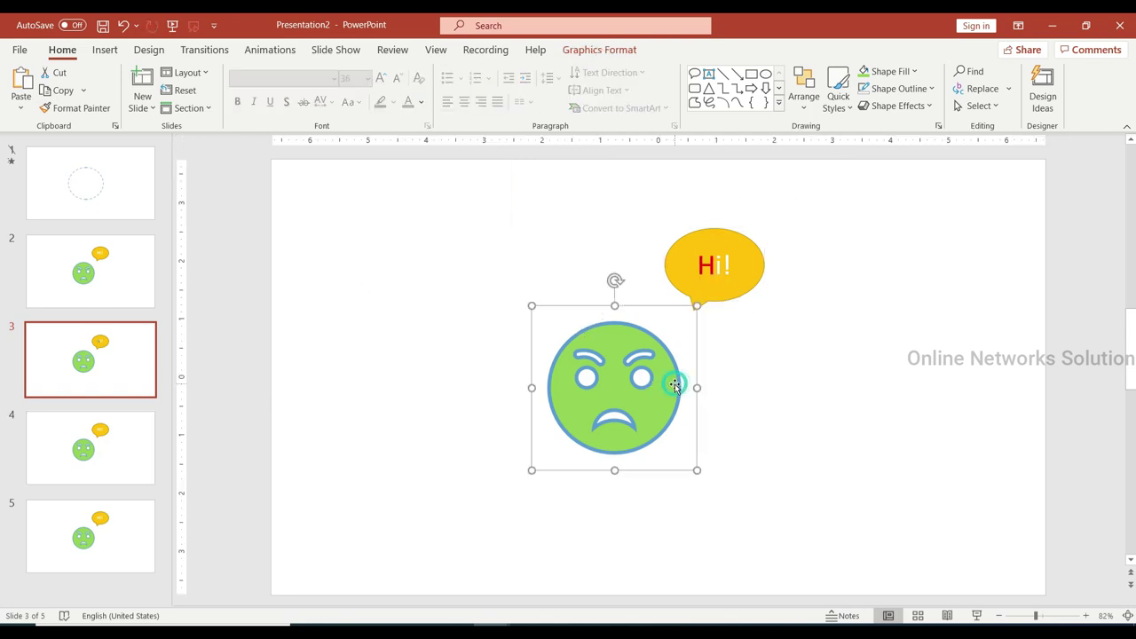
left_click(609, 52)
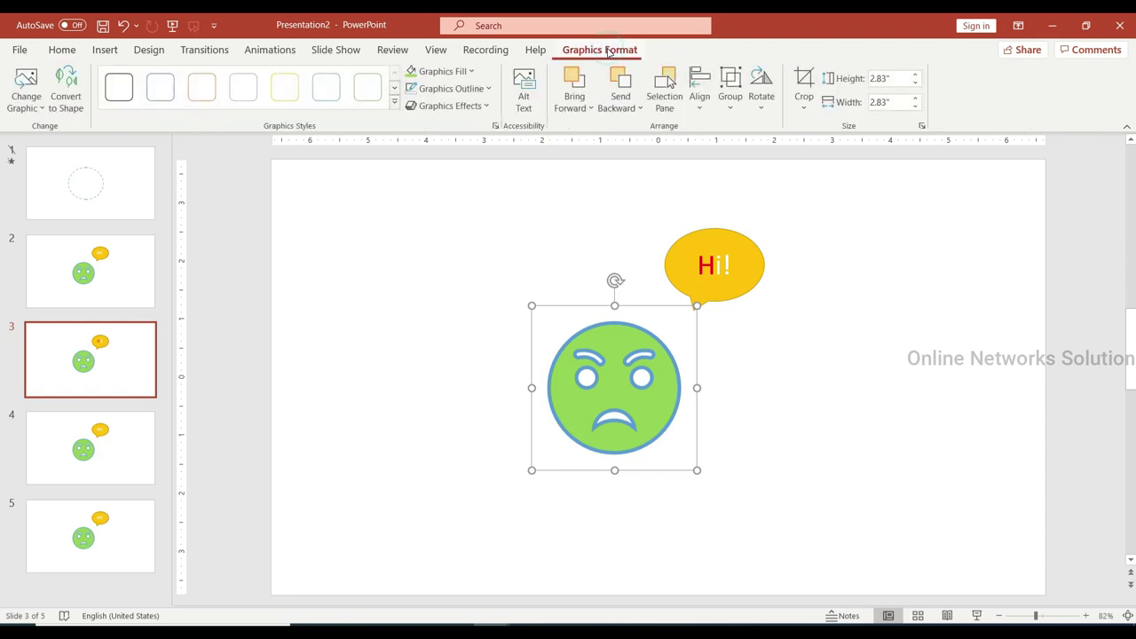
left_click(487, 88)
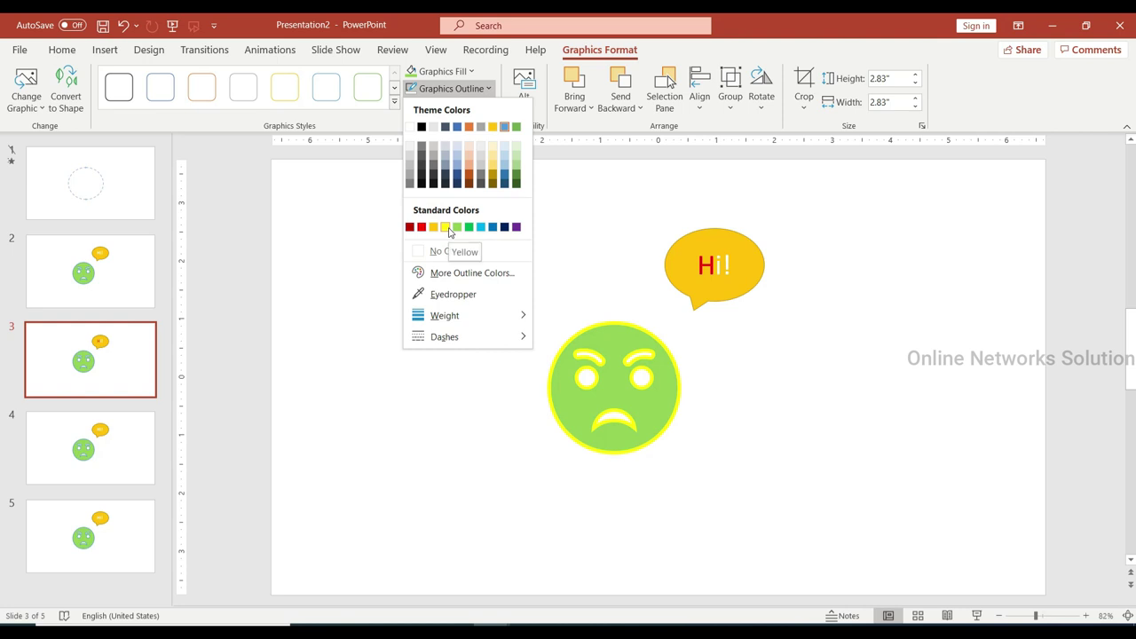
left_click(479, 228)
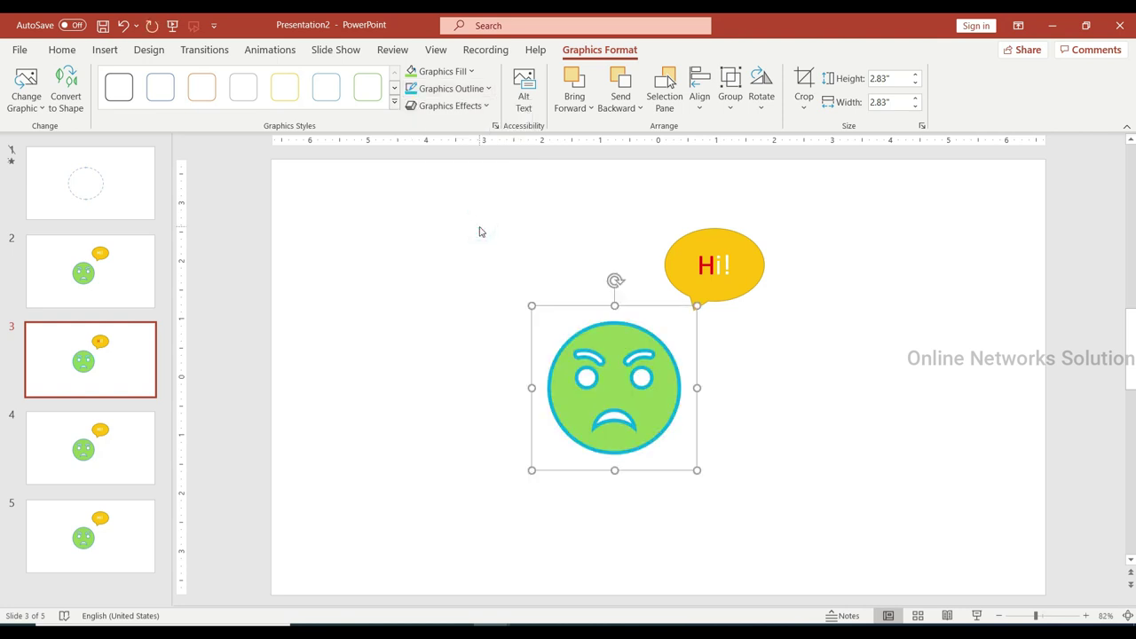
left_click(119, 427)
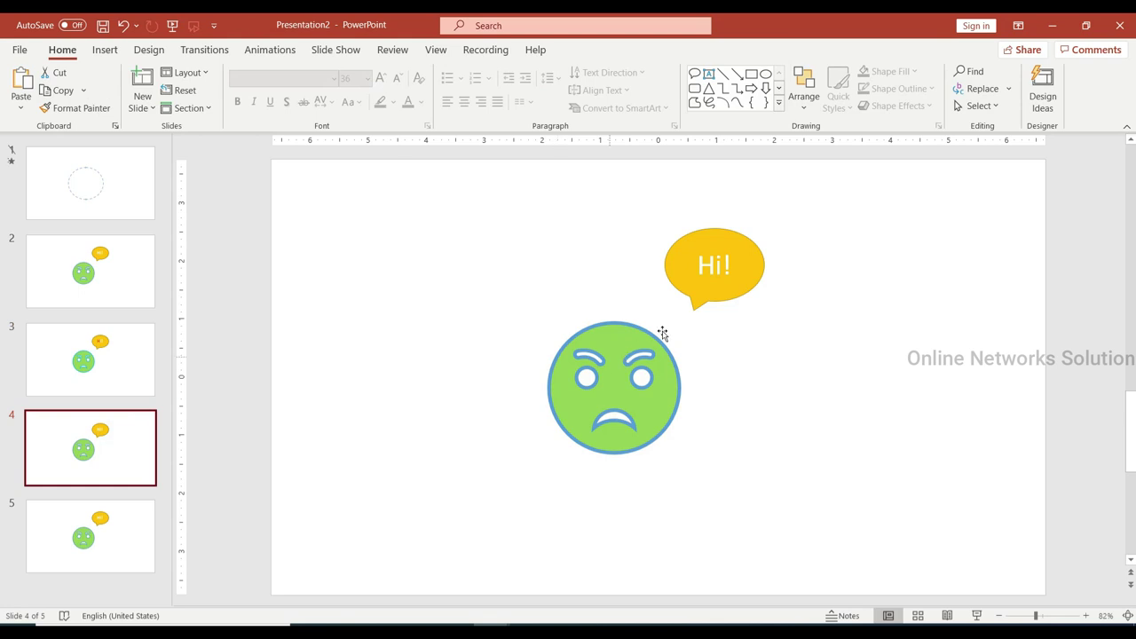
Step: Colour the i of 'Hi!' red on slide 4
left_click(720, 268)
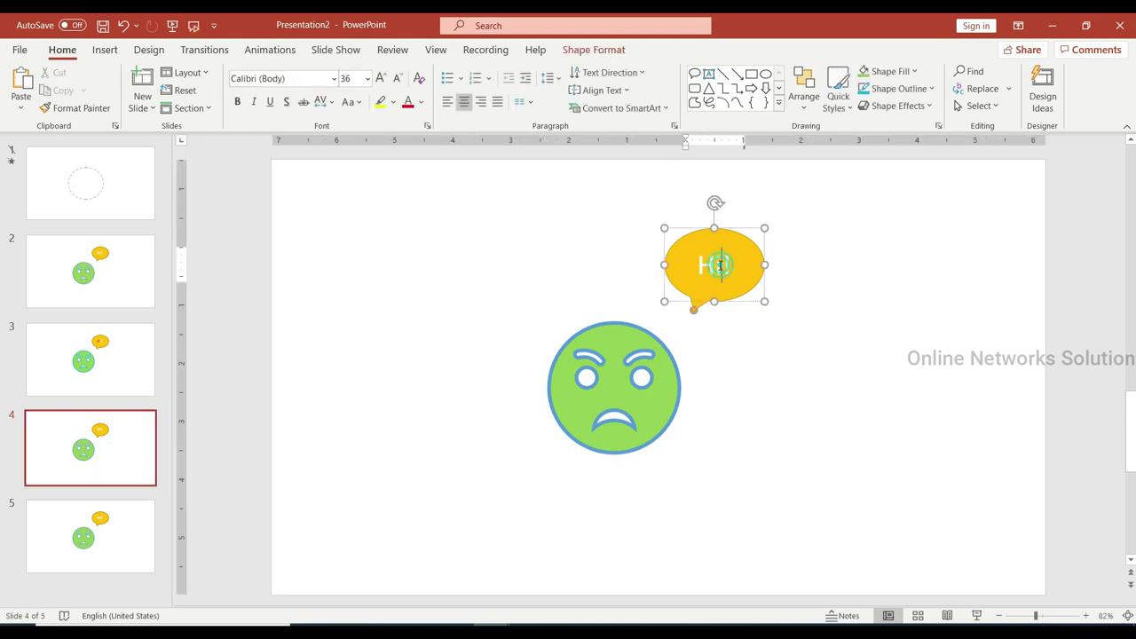
left_click_drag(724, 266, 716, 266)
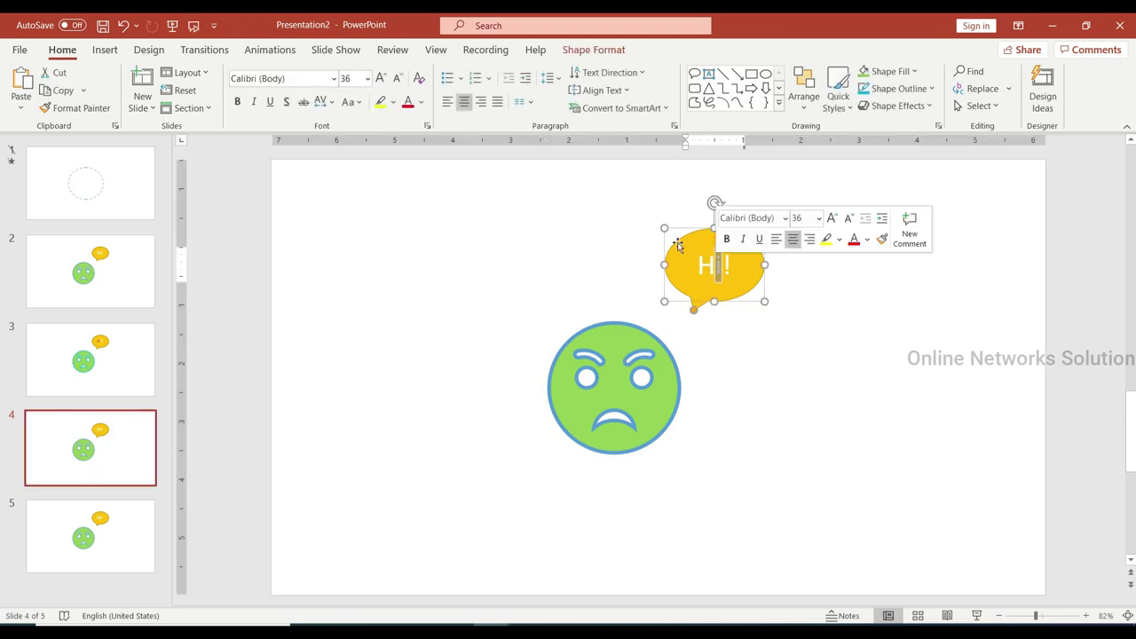
left_click(422, 102)
left_click(421, 242)
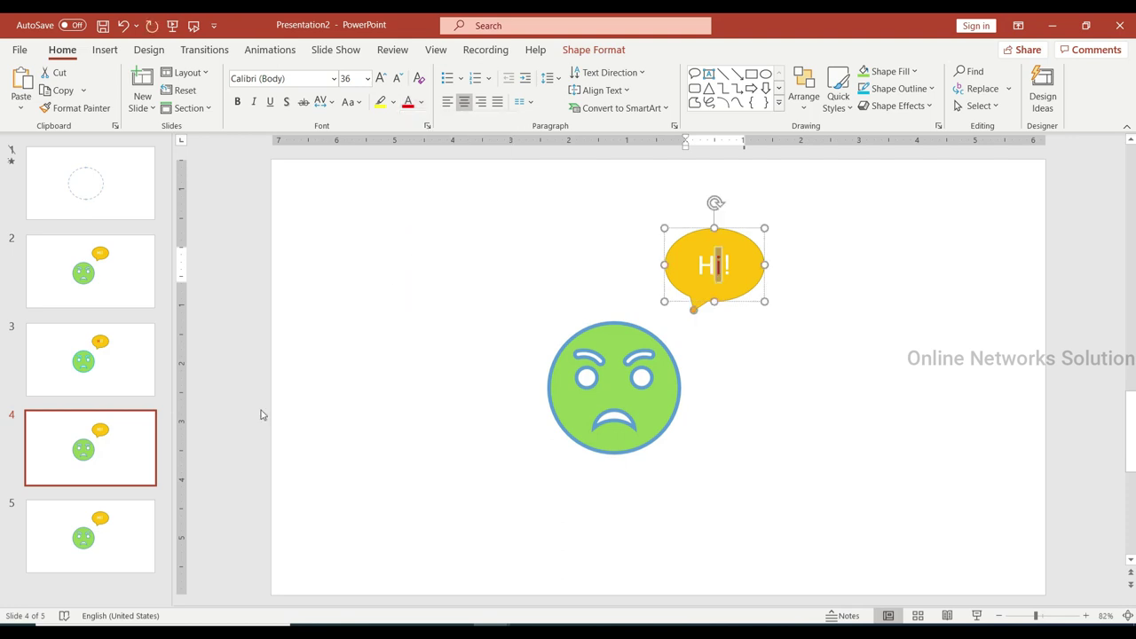
Step: Give the slide 4 face a red outline, then go to slide 5
left_click(605, 401)
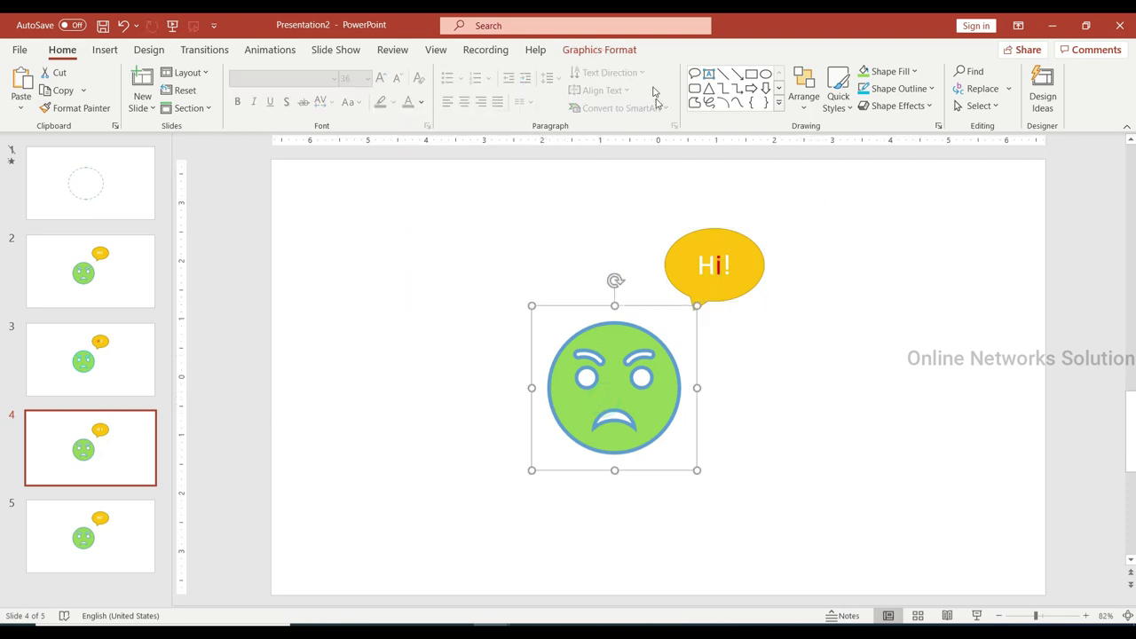
left_click(601, 51)
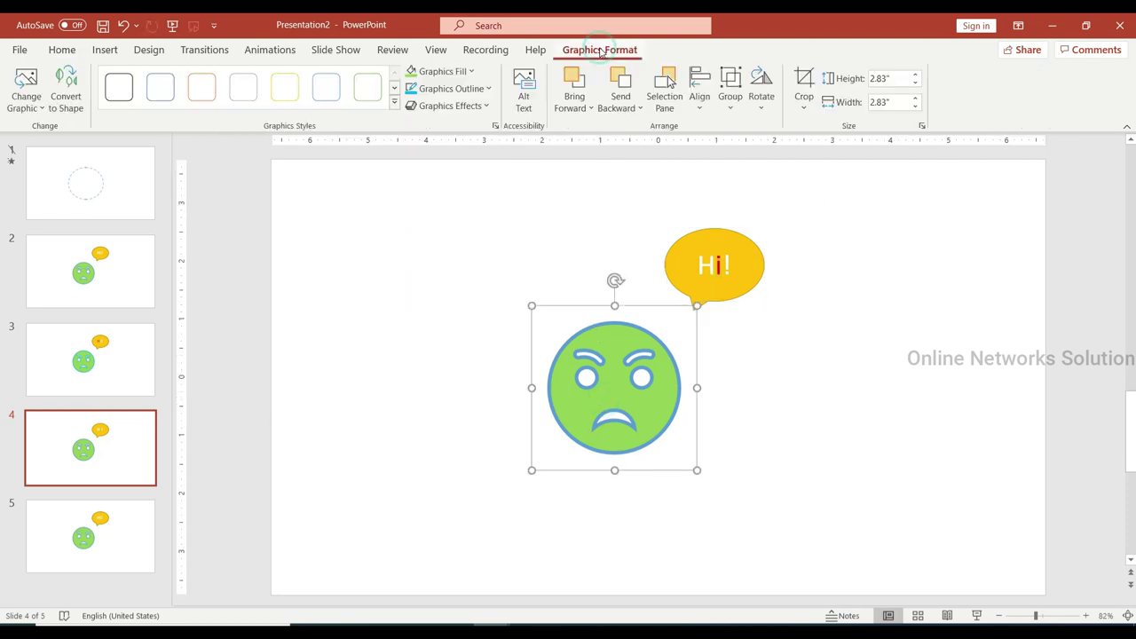
left_click(479, 88)
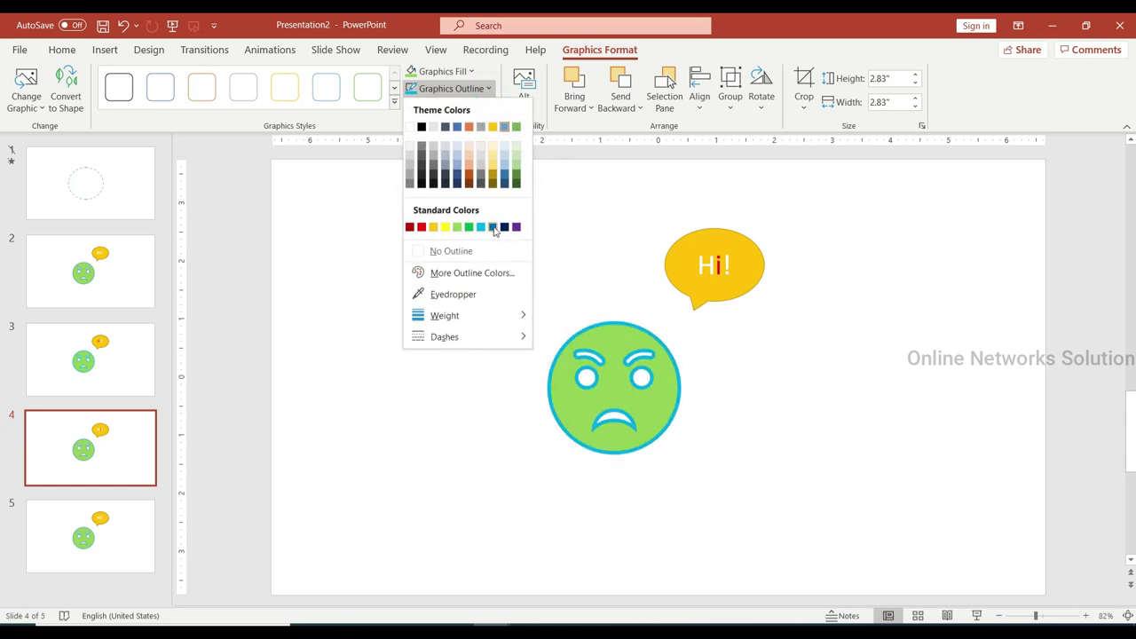
left_click(421, 227)
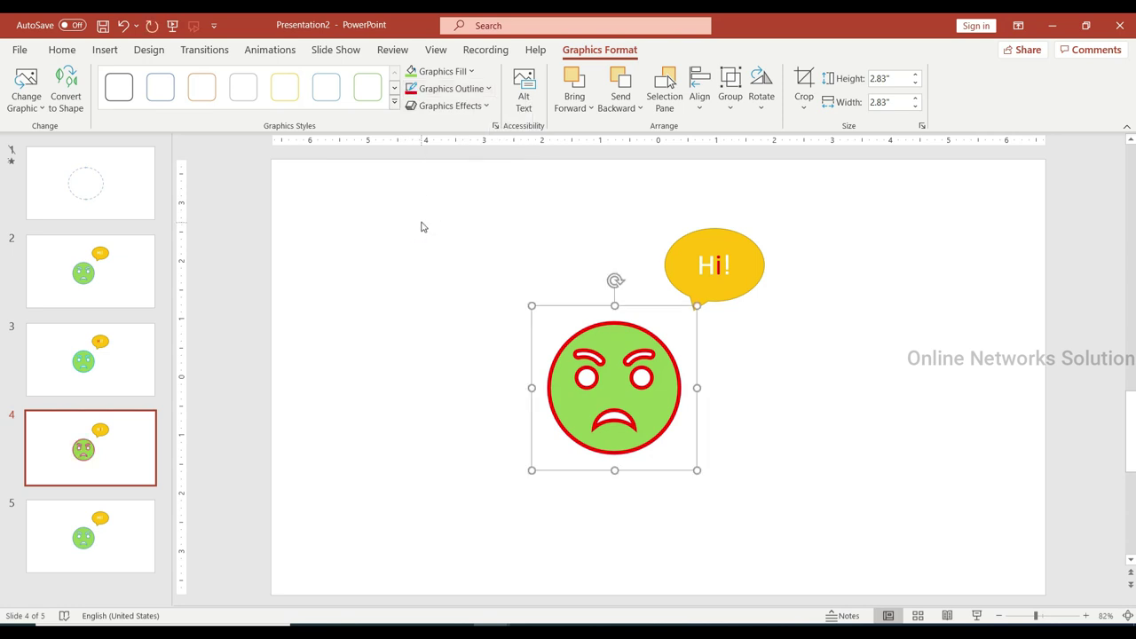
left_click(84, 532)
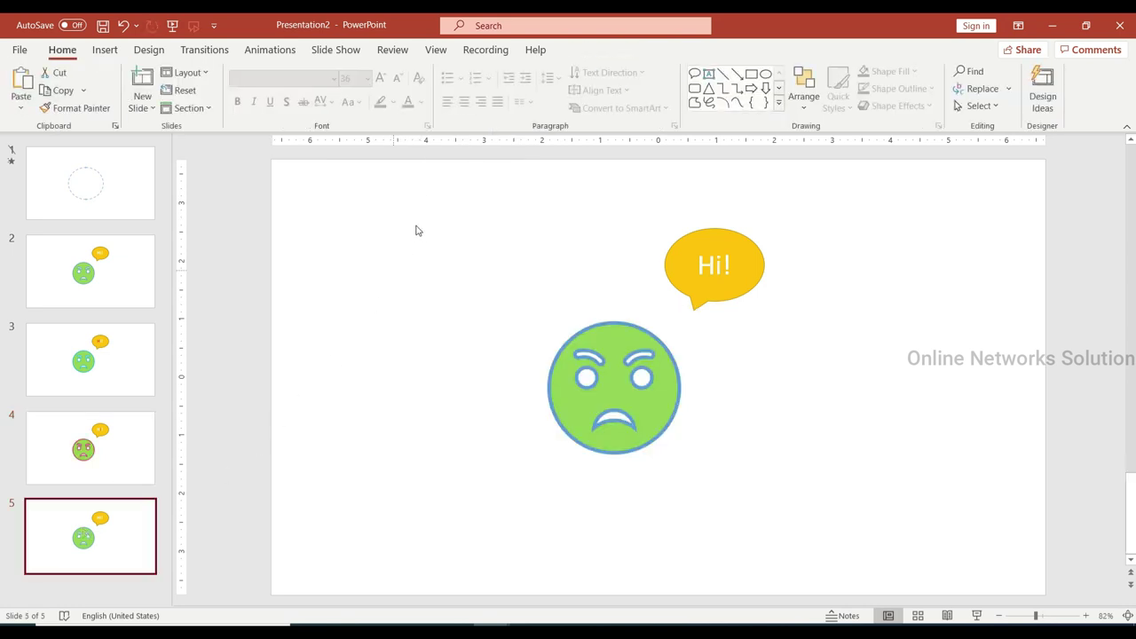
Step: Colour the exclamation mark of 'Hi!' red on slide 5
left_click(716, 263)
left_click_drag(733, 265, 722, 265)
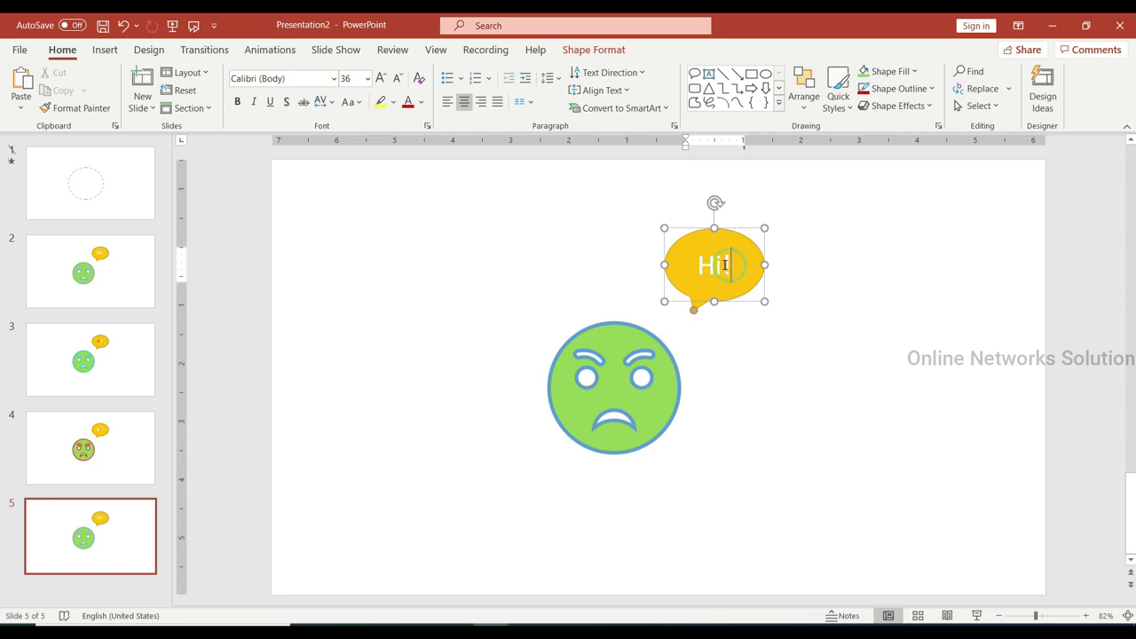
left_click(421, 103)
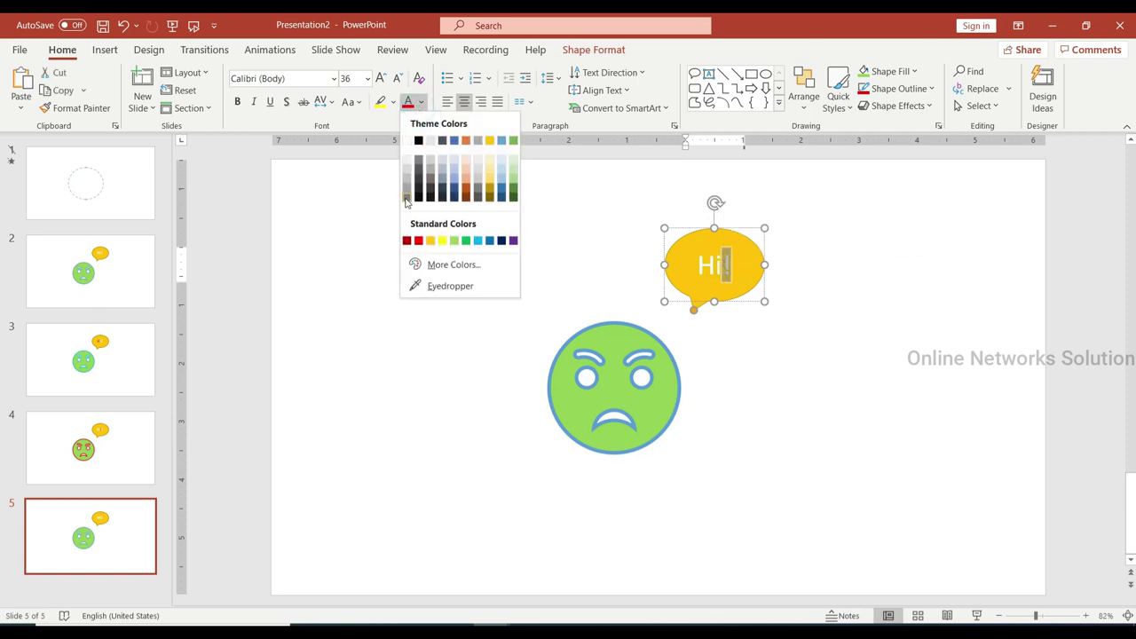
left_click(419, 241)
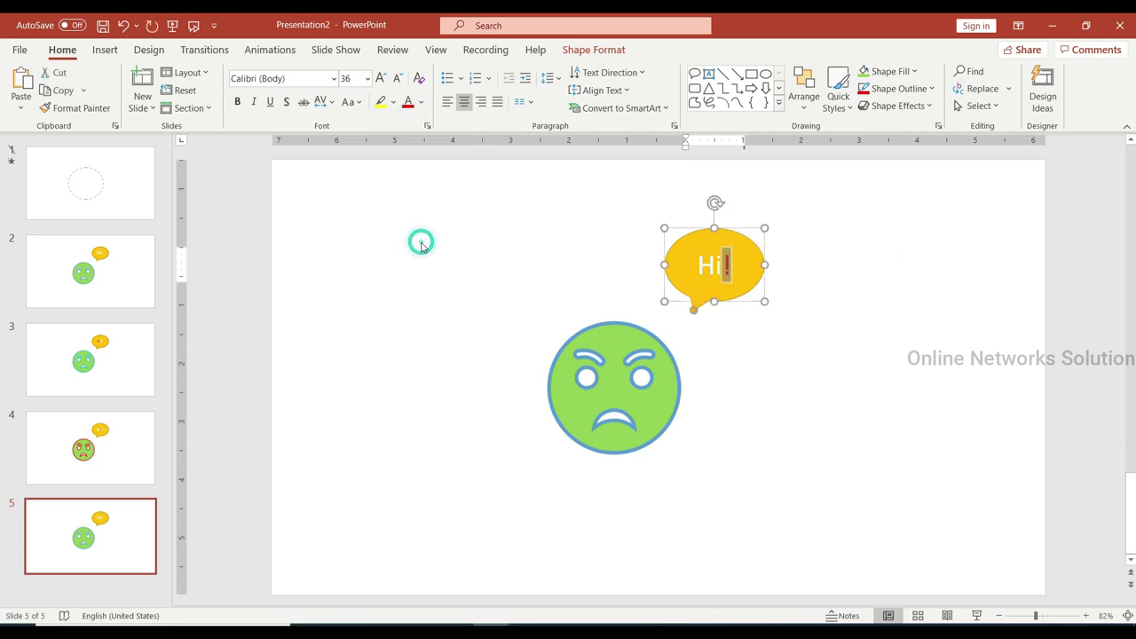
Step: Give the slide 5 face a purple outline, then return to slide 2
left_click(603, 373)
left_click(599, 51)
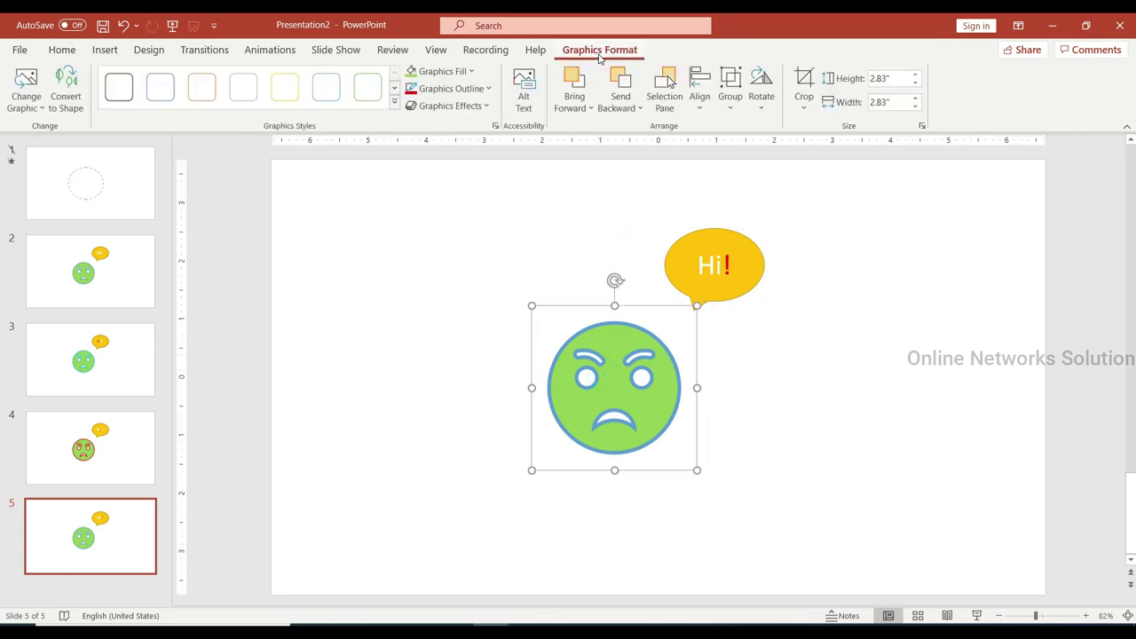
left_click(487, 88)
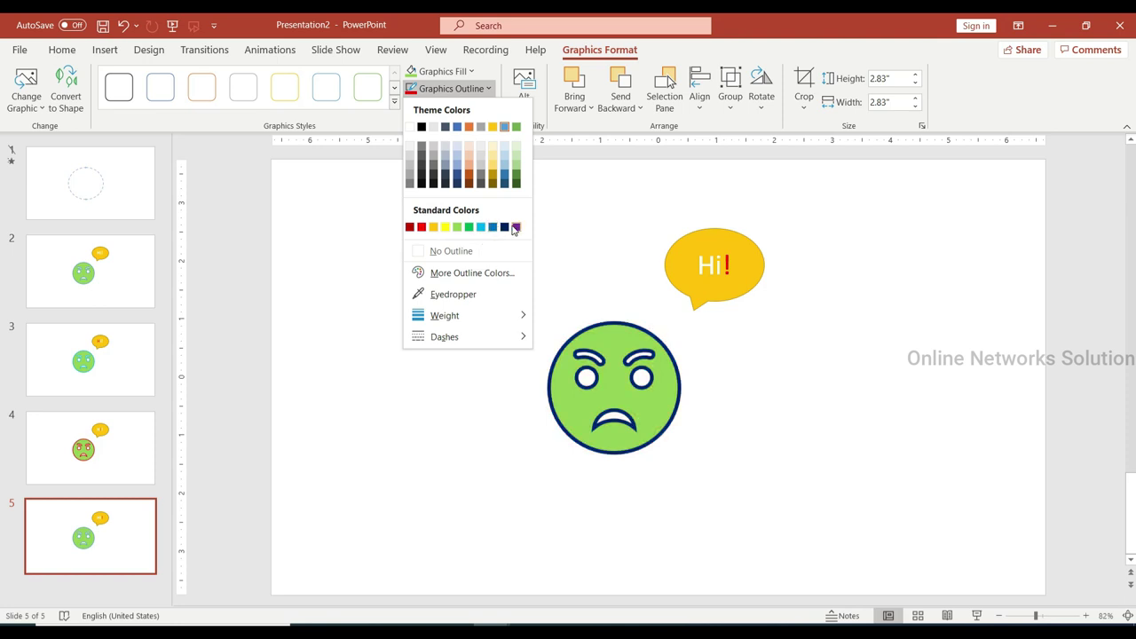
left_click(515, 227)
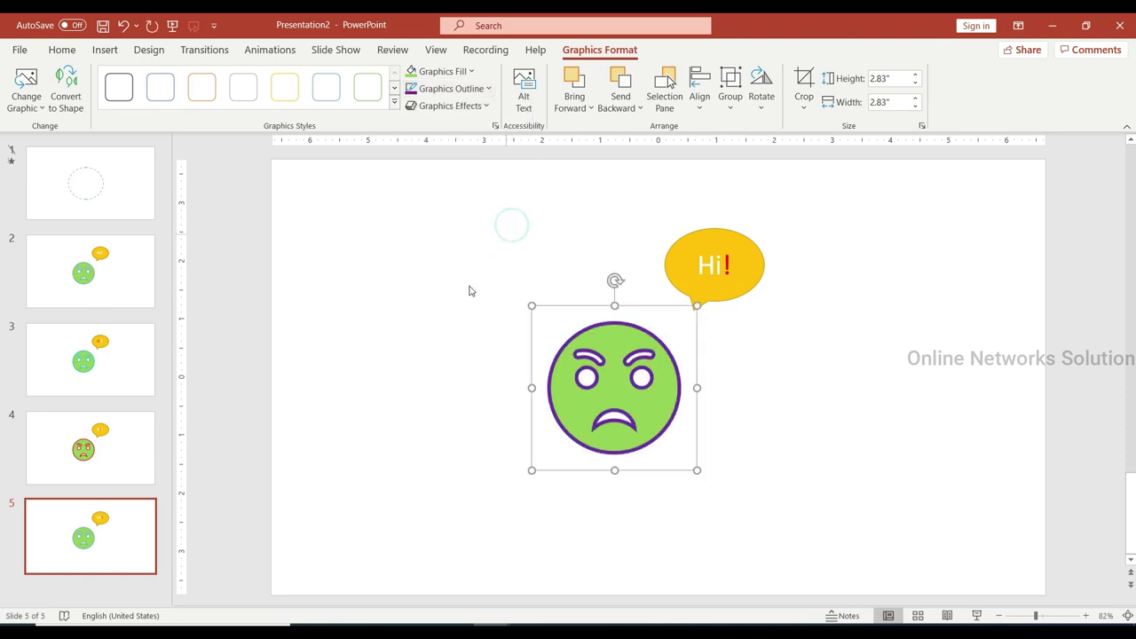
left_click(127, 302)
Step: Paste a copy of slide 2 after slide 5 and colour its whole 'Hi!' red
key("ctrl+c")
left_click(108, 515)
key("ctrl+v")
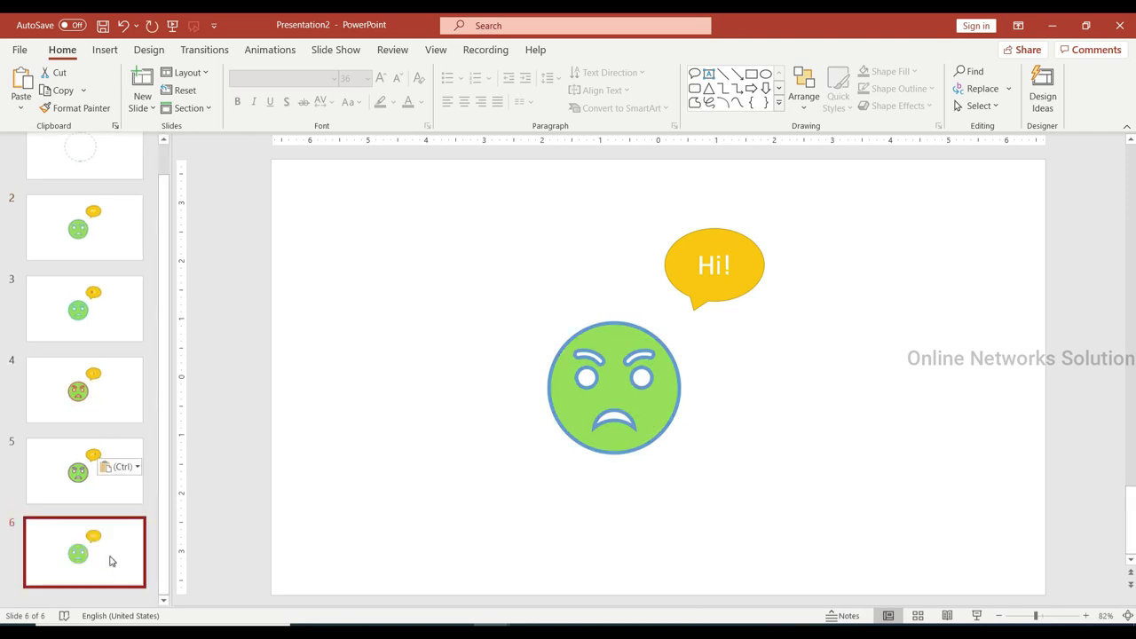
left_click(724, 273)
left_click(726, 262)
double_click(726, 263)
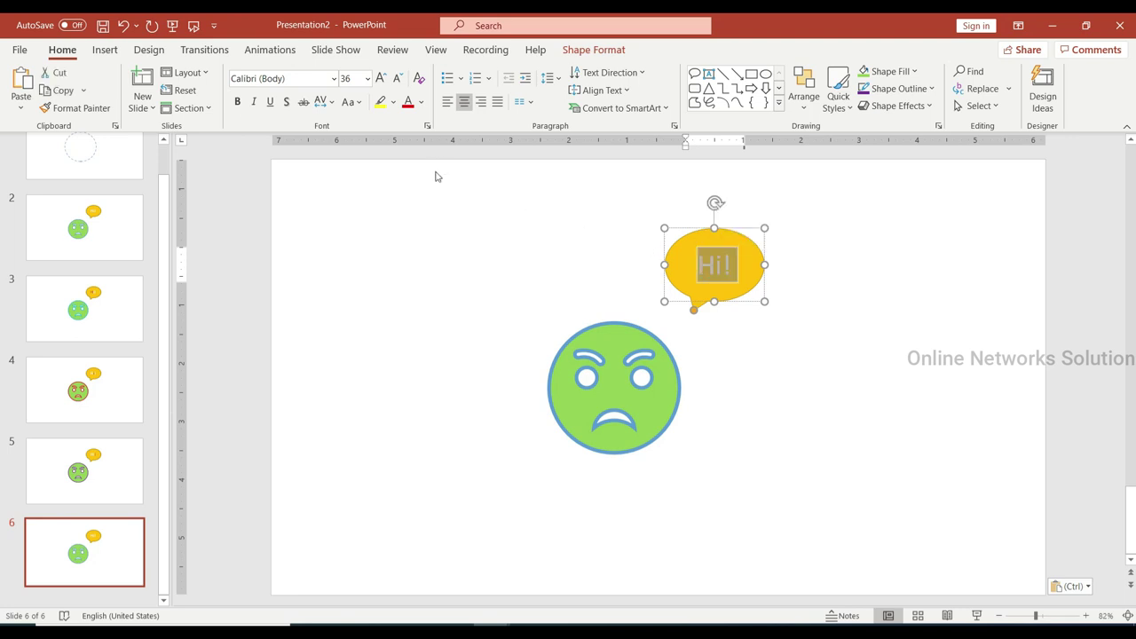
left_click(409, 102)
Step: Give the angry face on the new slide a yellow outline
left_click(593, 360)
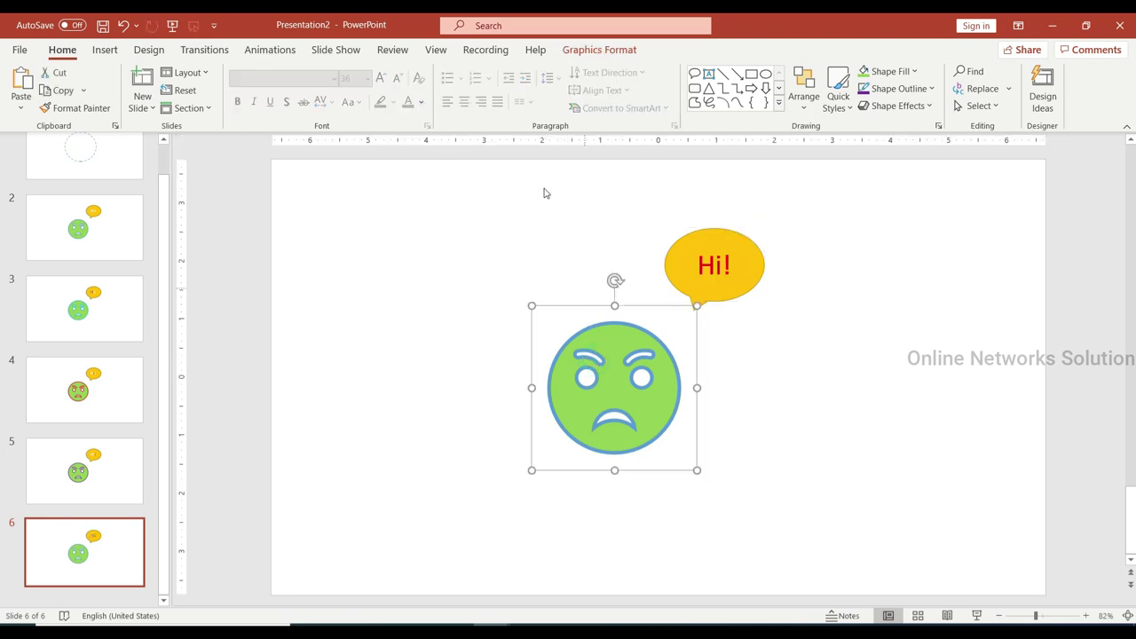
left_click(581, 49)
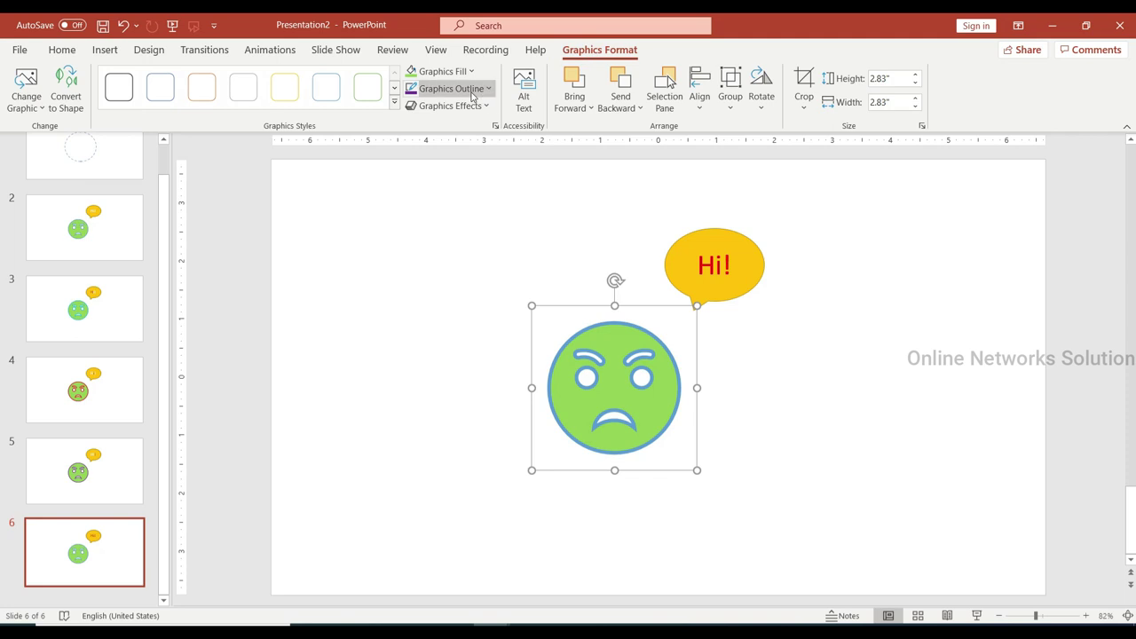
left_click(487, 88)
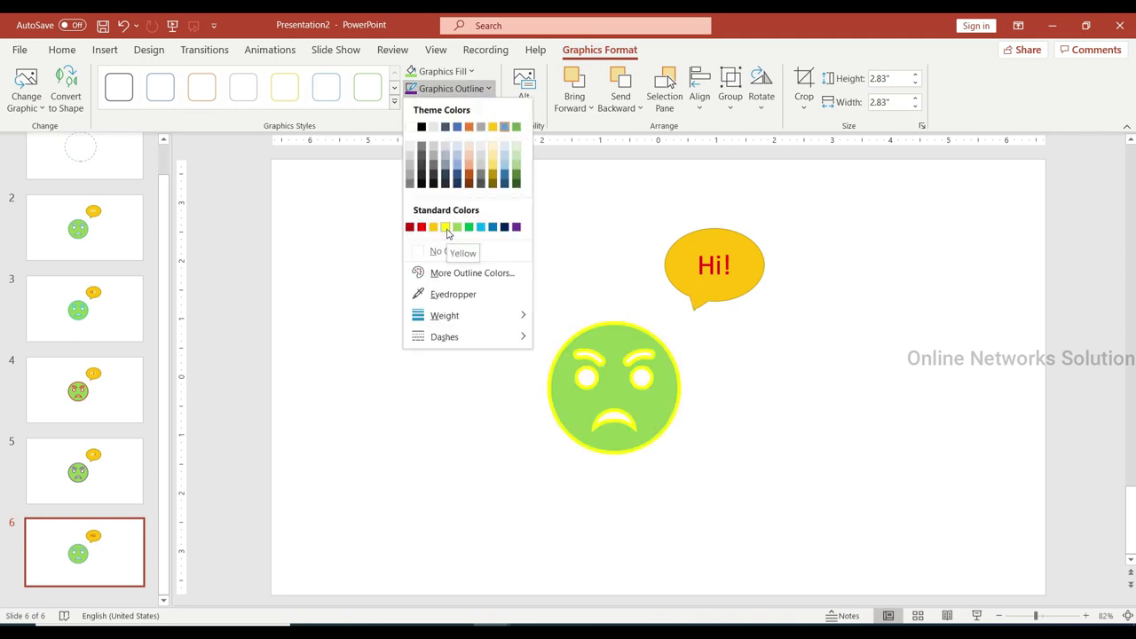
left_click(447, 230)
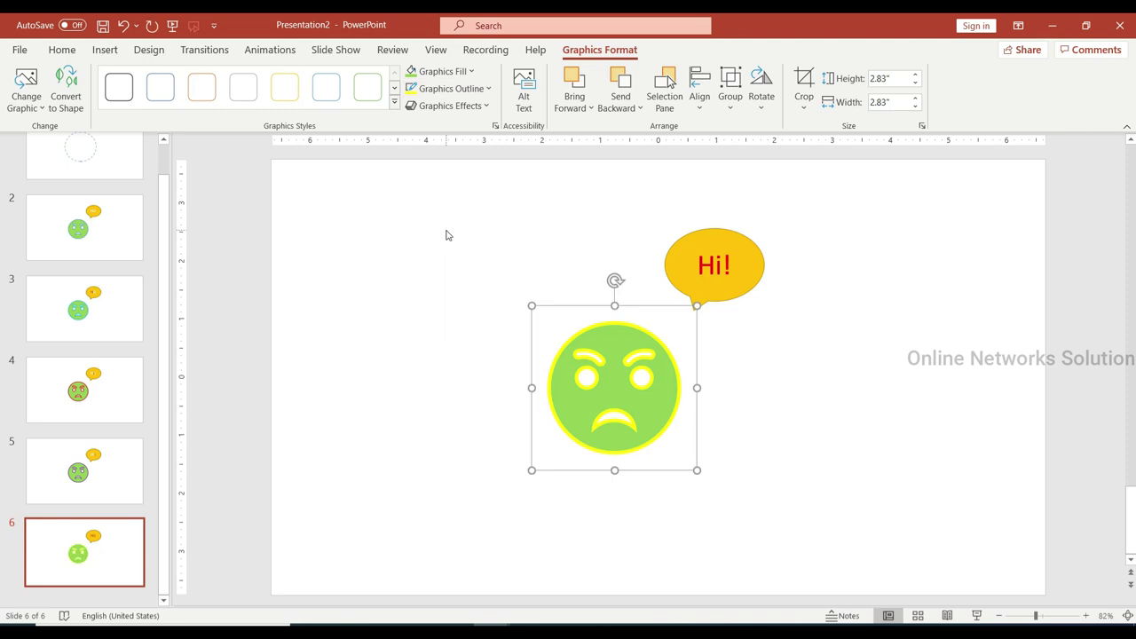
left_click(111, 256)
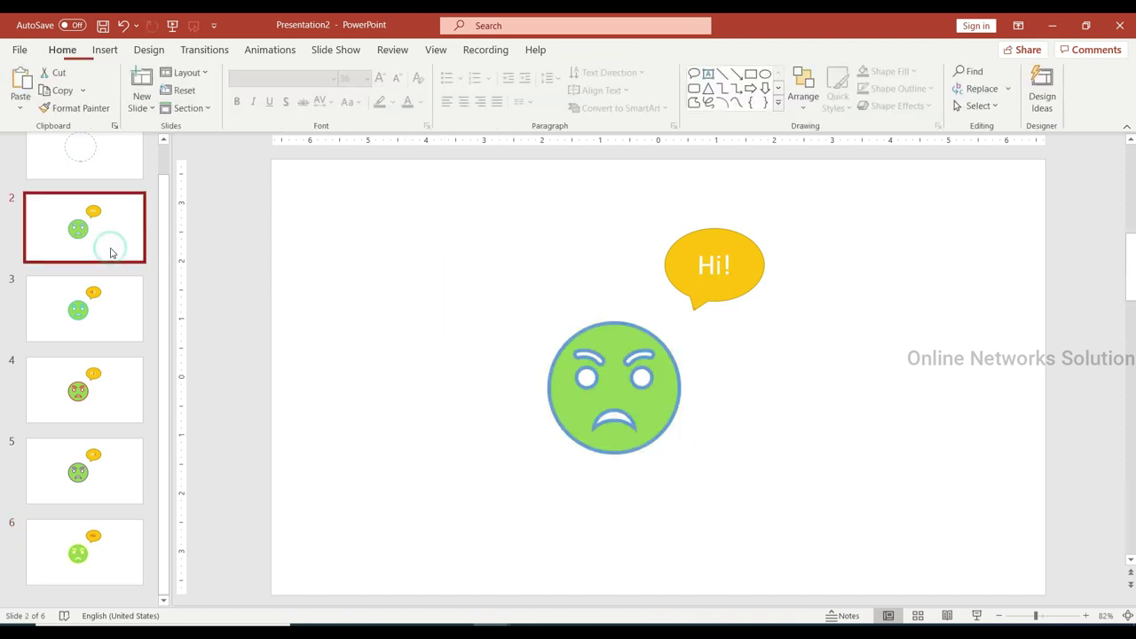
Step: Set slides 2–6 to advance automatically after 00:00.50, then run the slide show to its end
left_click(103, 566, "shift")
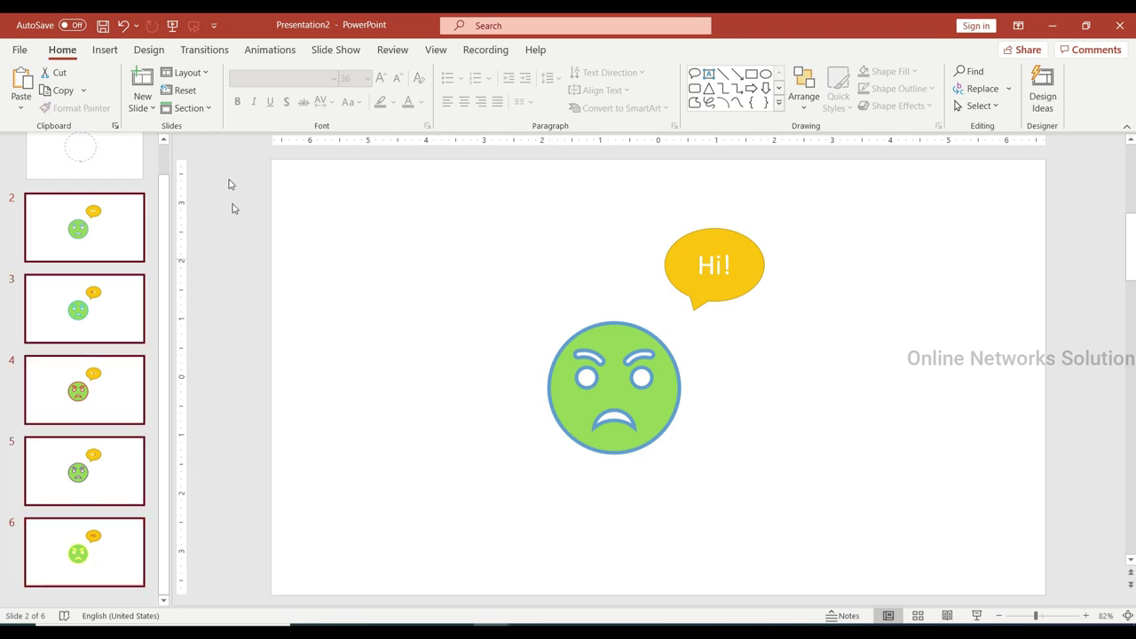
left_click(198, 52)
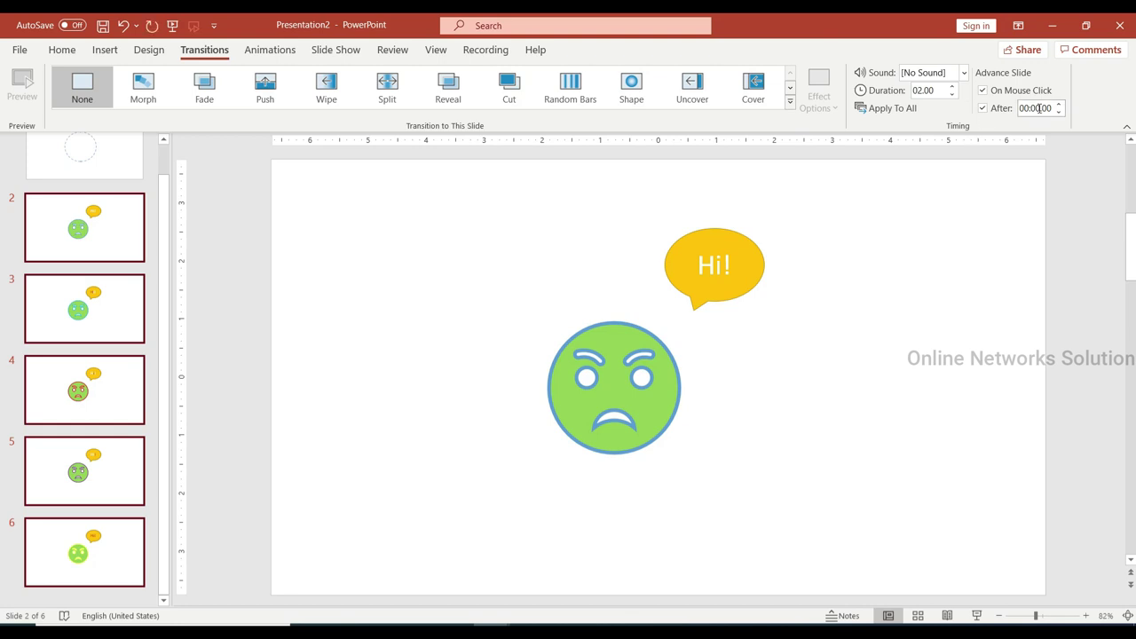
left_click(1045, 107)
type("5")
left_click(846, 265)
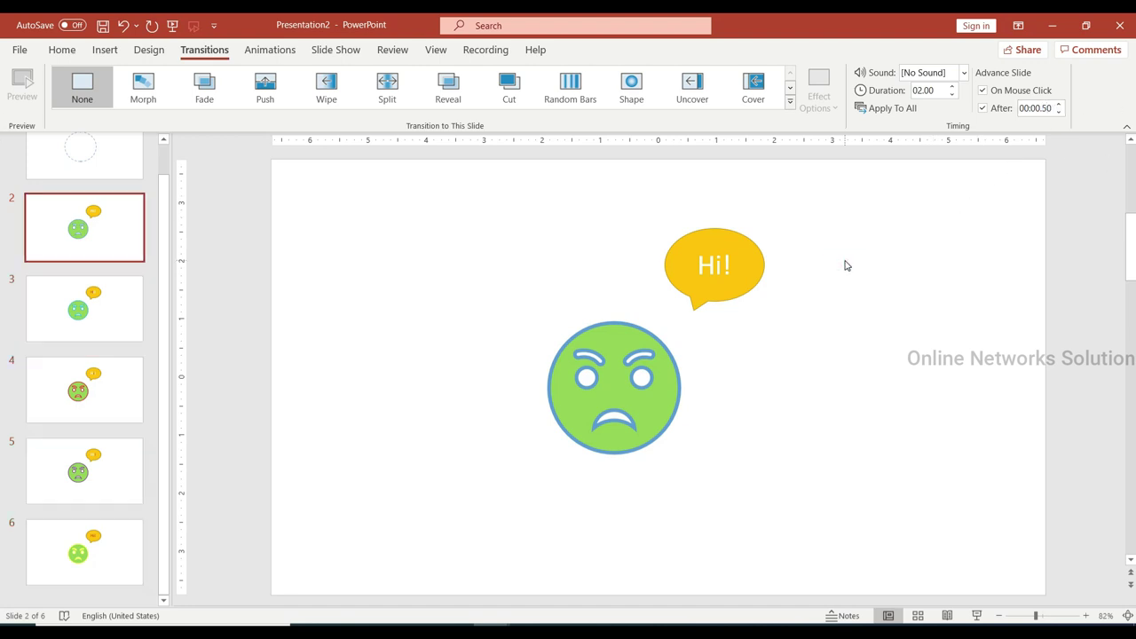
key("shift+F5")
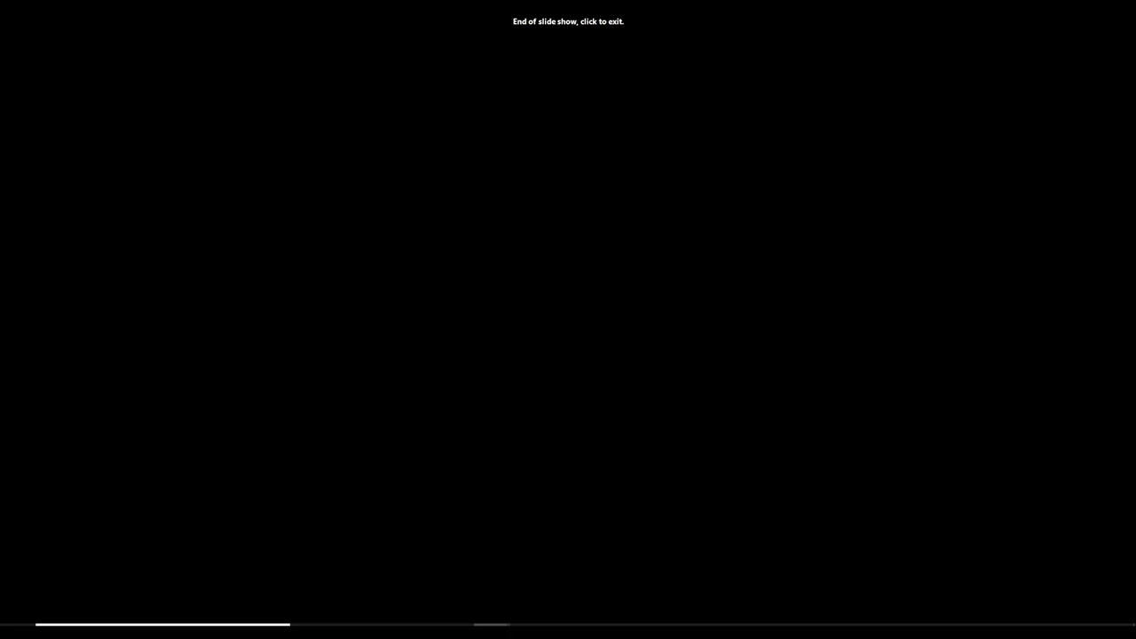
left_click(845, 265)
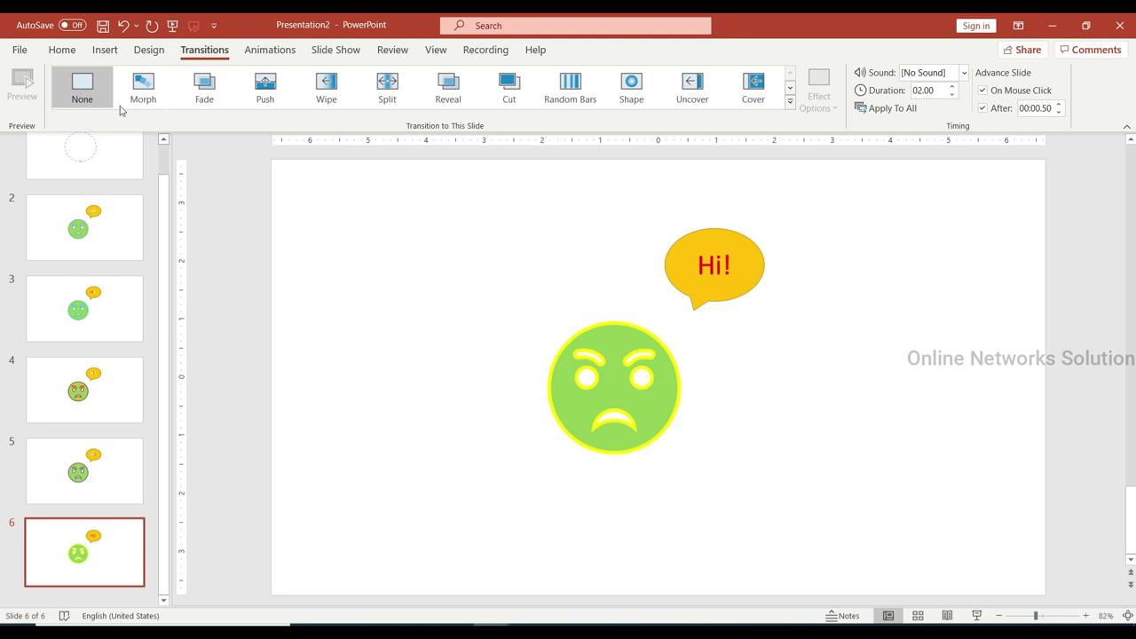
Step: Export the presentation as an animated GIF saved as test2.gif
left_click(19, 49)
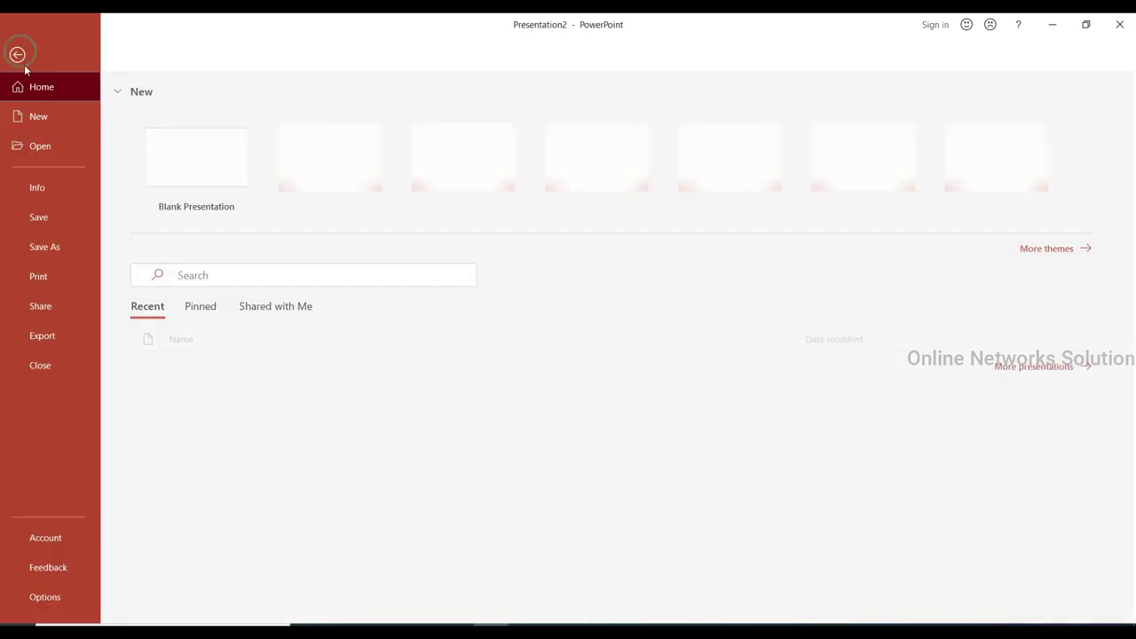
left_click(49, 333)
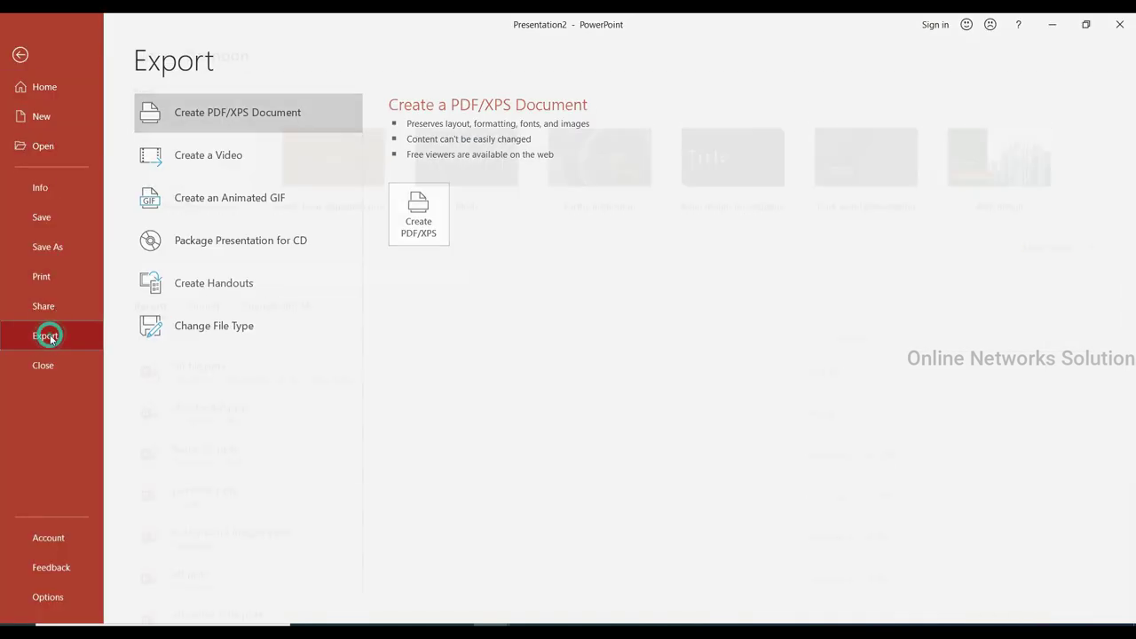
left_click(273, 212)
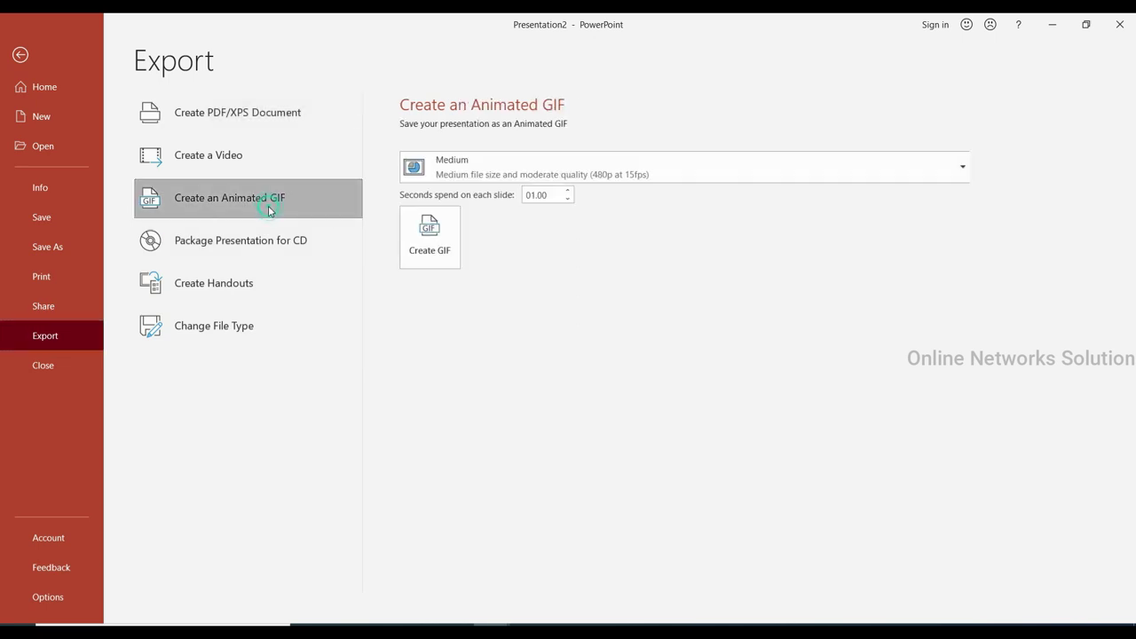
left_click(414, 242)
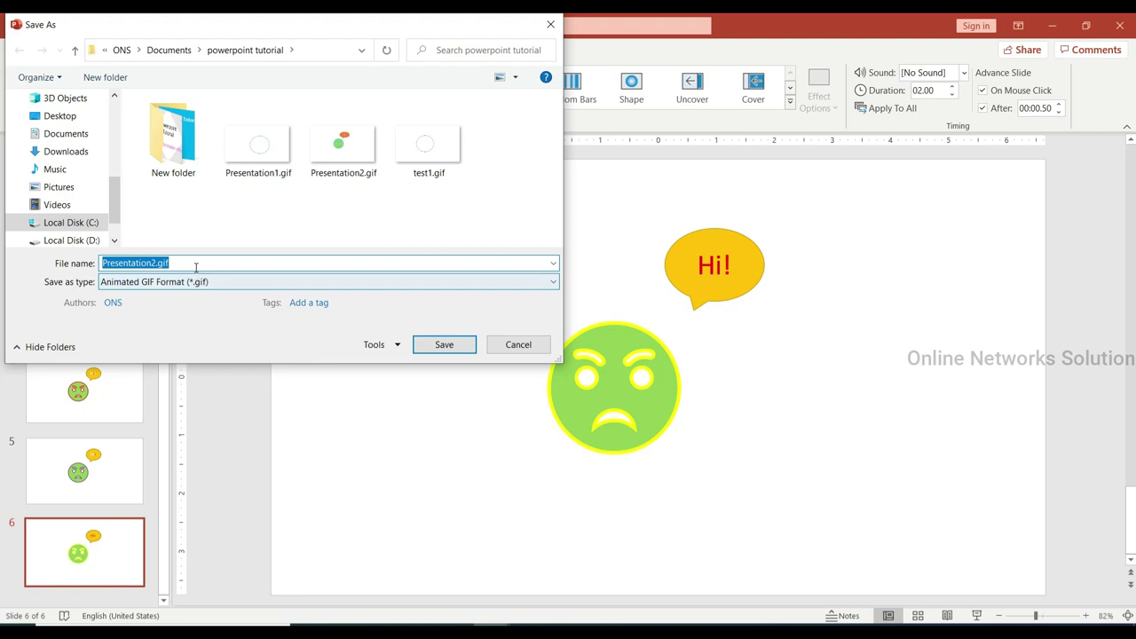
type("test")
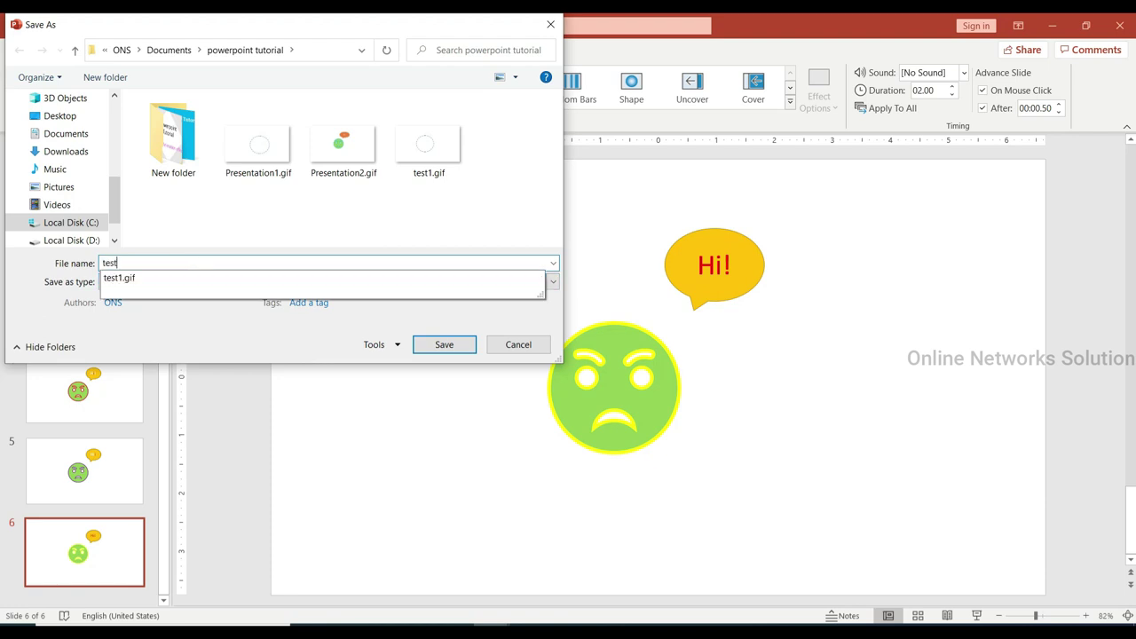
type("2")
left_click(433, 345)
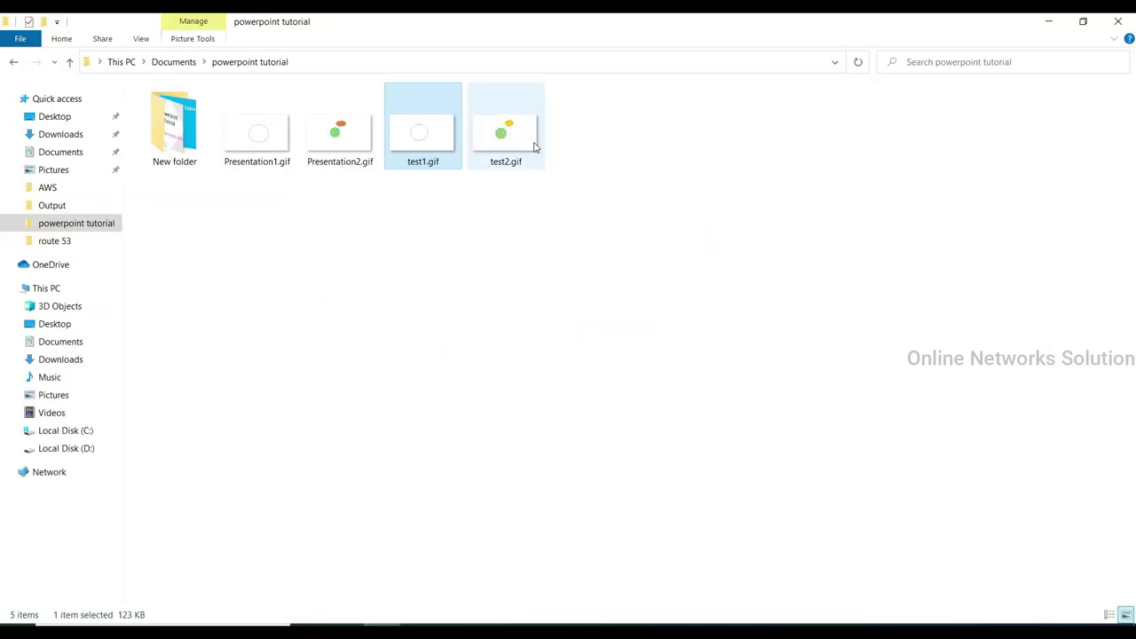
Step: Select test2.gif in the powerpoint tutorial folder
left_click(526, 142)
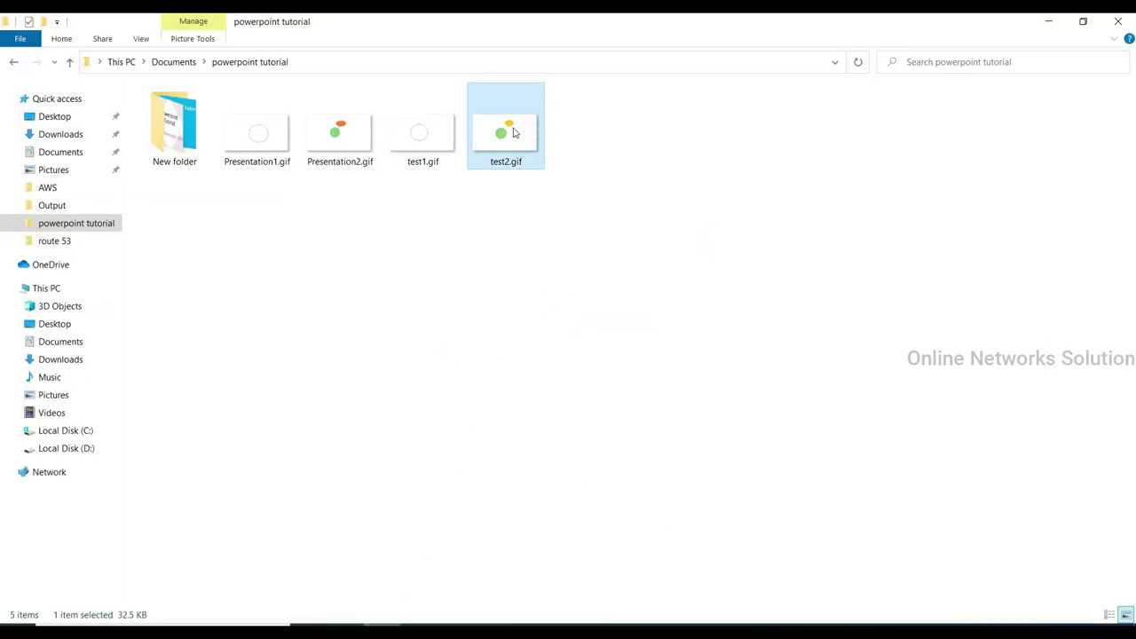